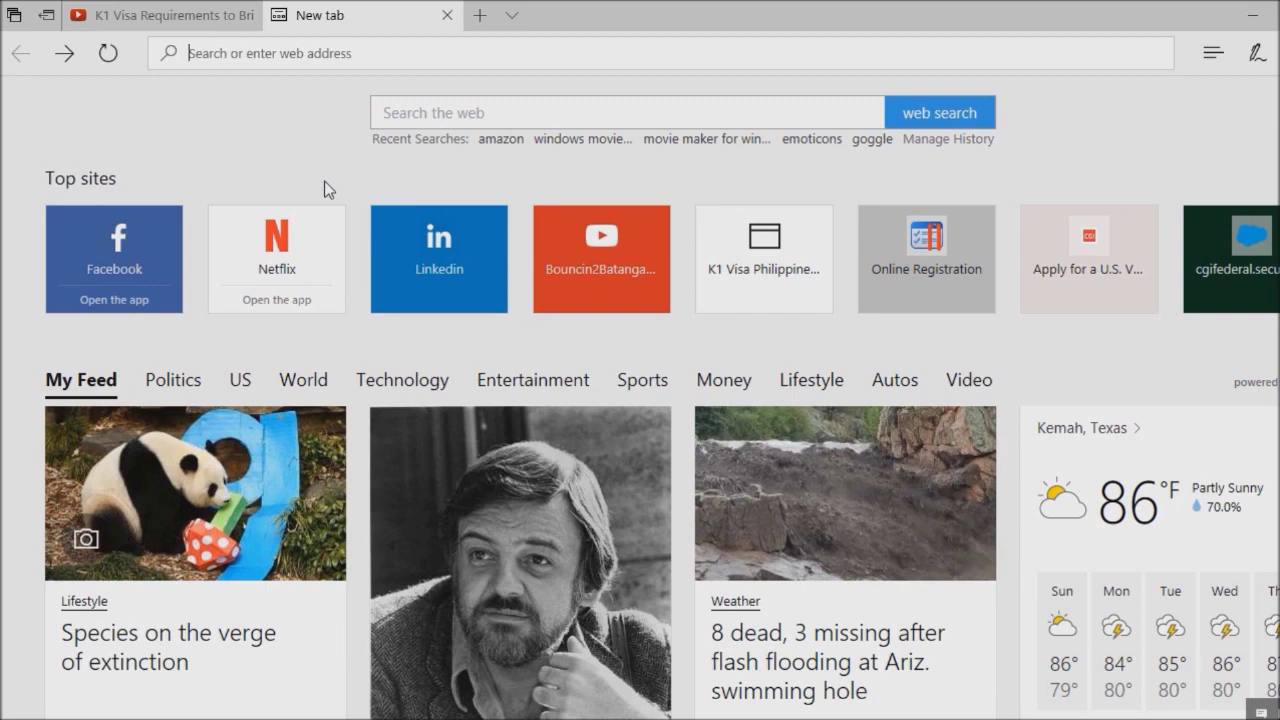
Open bouncin2batangas.com and follow its link for scheduling the medical at the St. Luke Medical Center Extension Clinic
text(www)
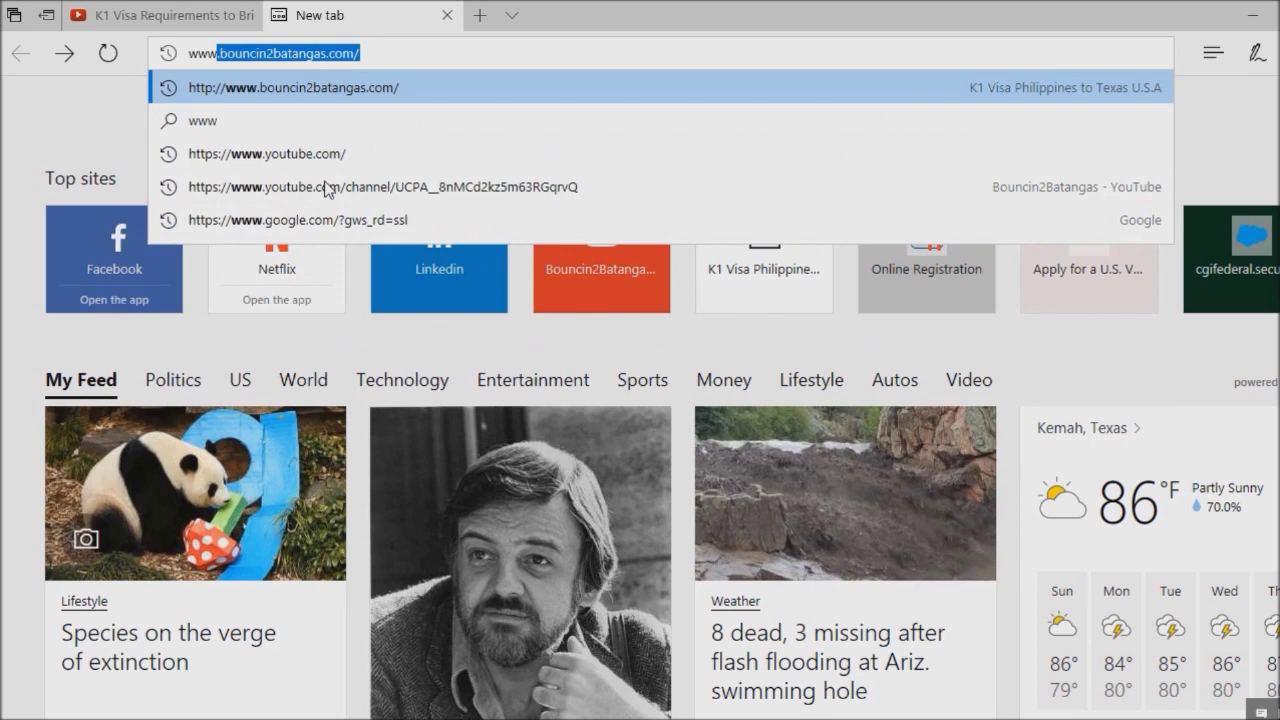
key(Return)
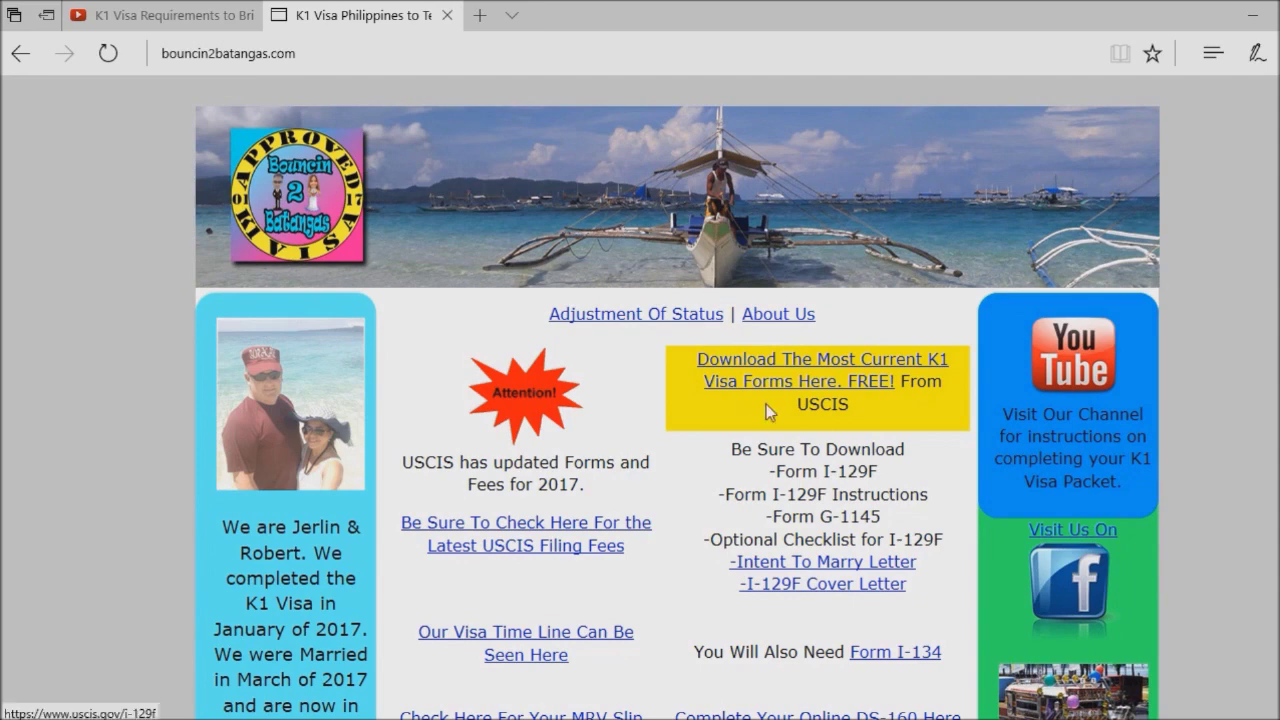
scroll(600, 430, down, 1)
scroll(597, 428, down, 2)
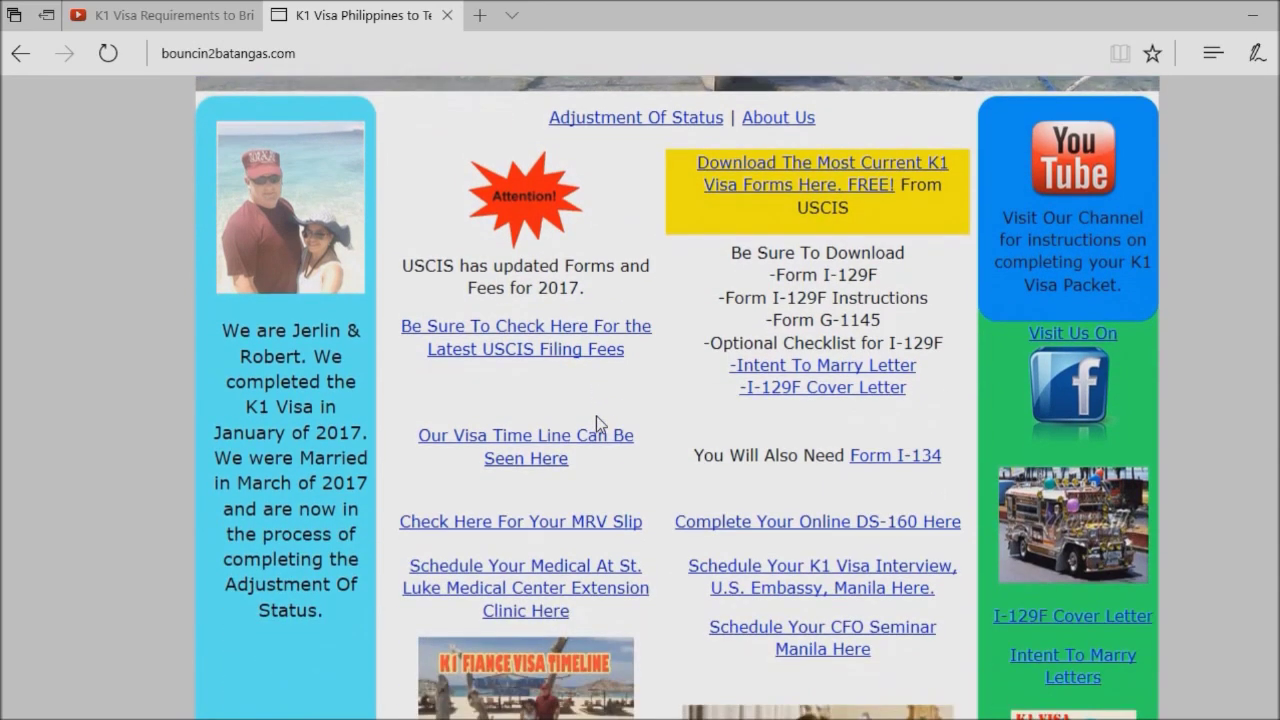
click(538, 580)
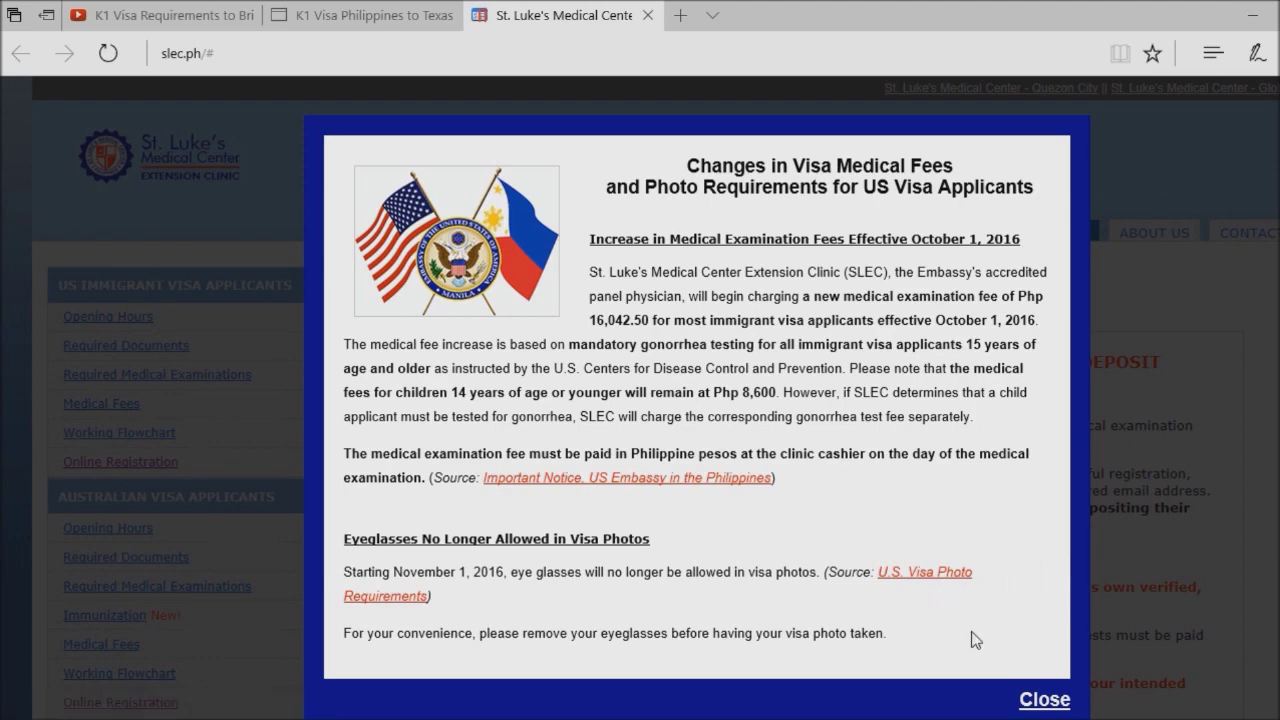
Dismiss the medical fee notice and open the online registration for US immigrant visa applicants
click(1044, 700)
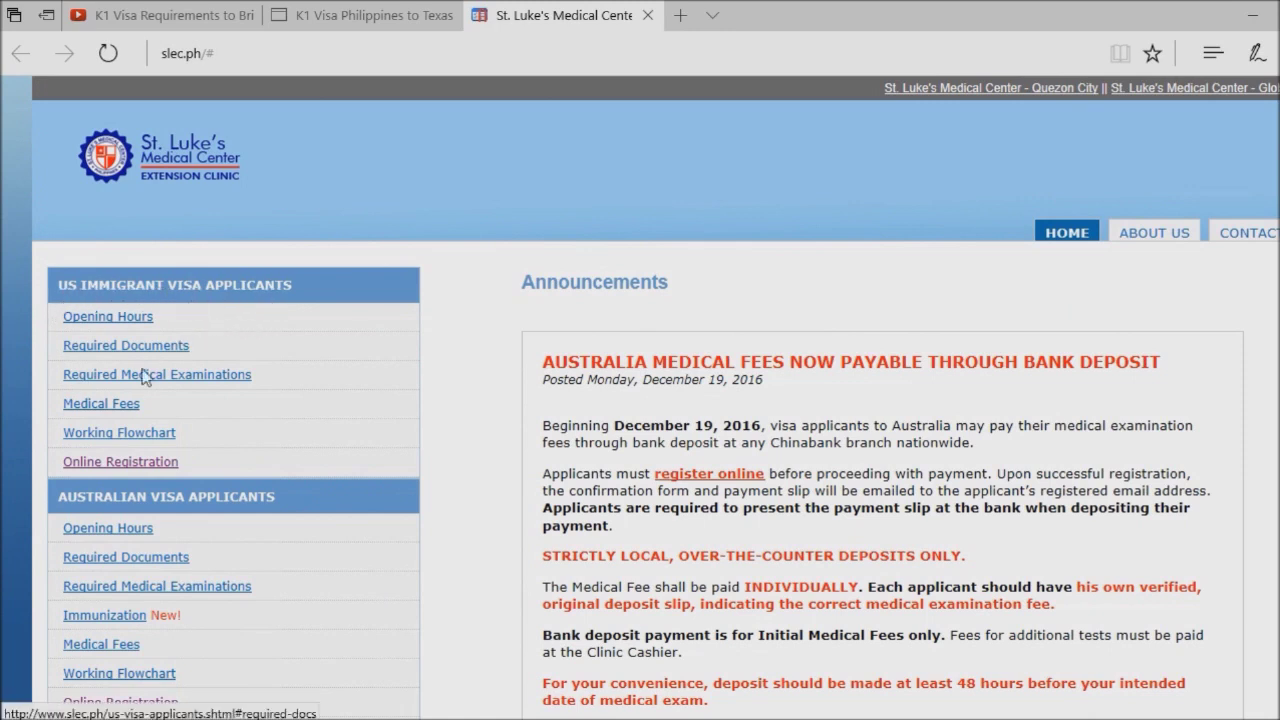
click(97, 464)
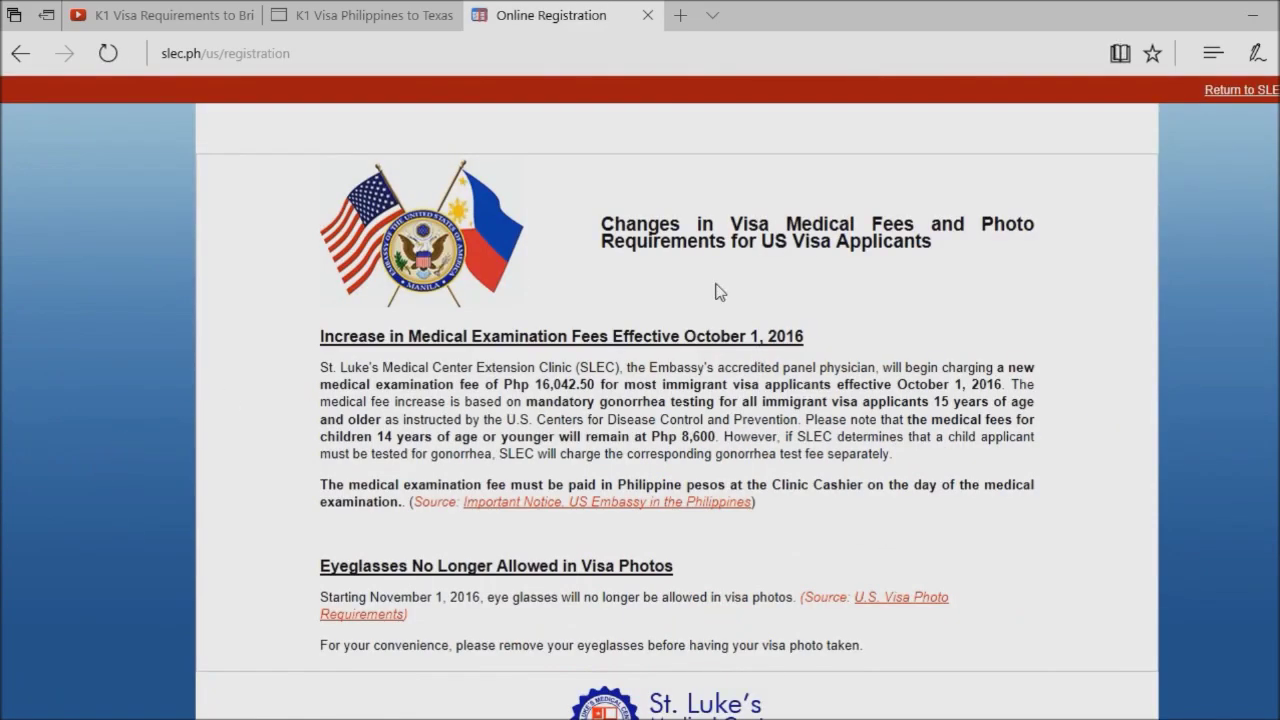
Read the visa fee and photo notice and the registration instructions down to the Case Information section
scroll(717, 290, down, 5)
scroll(717, 290, down, 1)
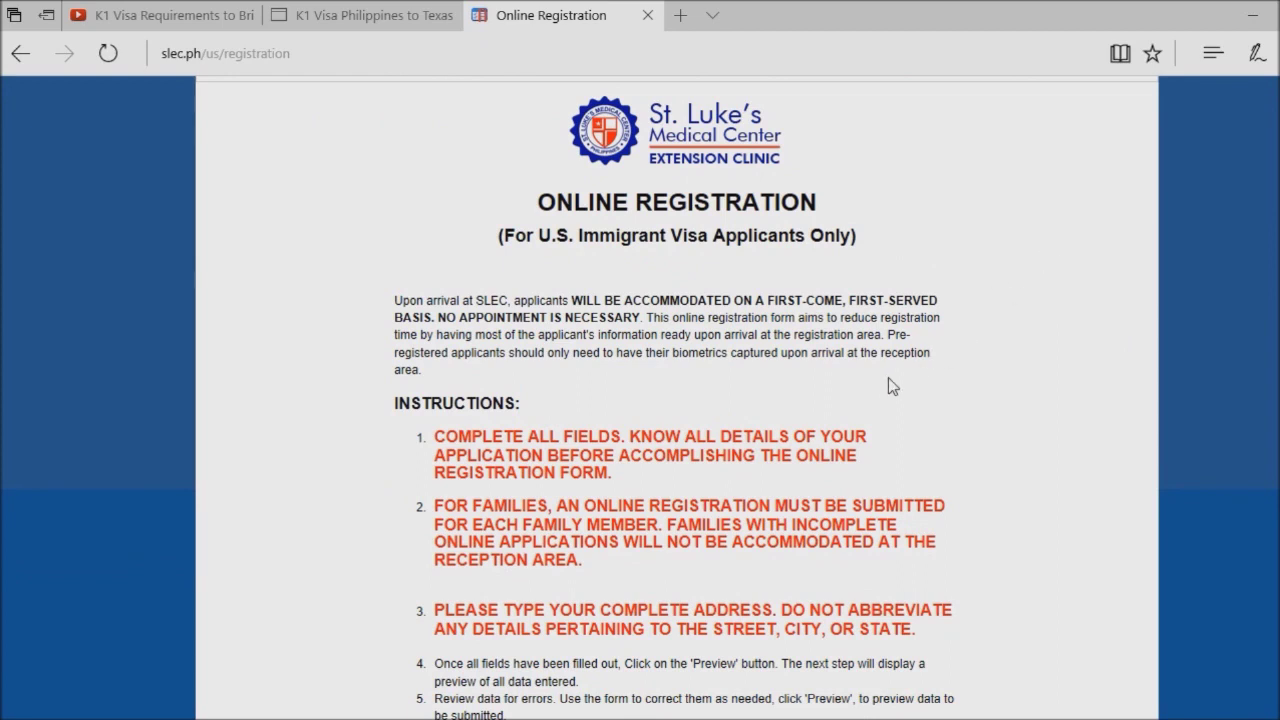
scroll(839, 417, down, 1)
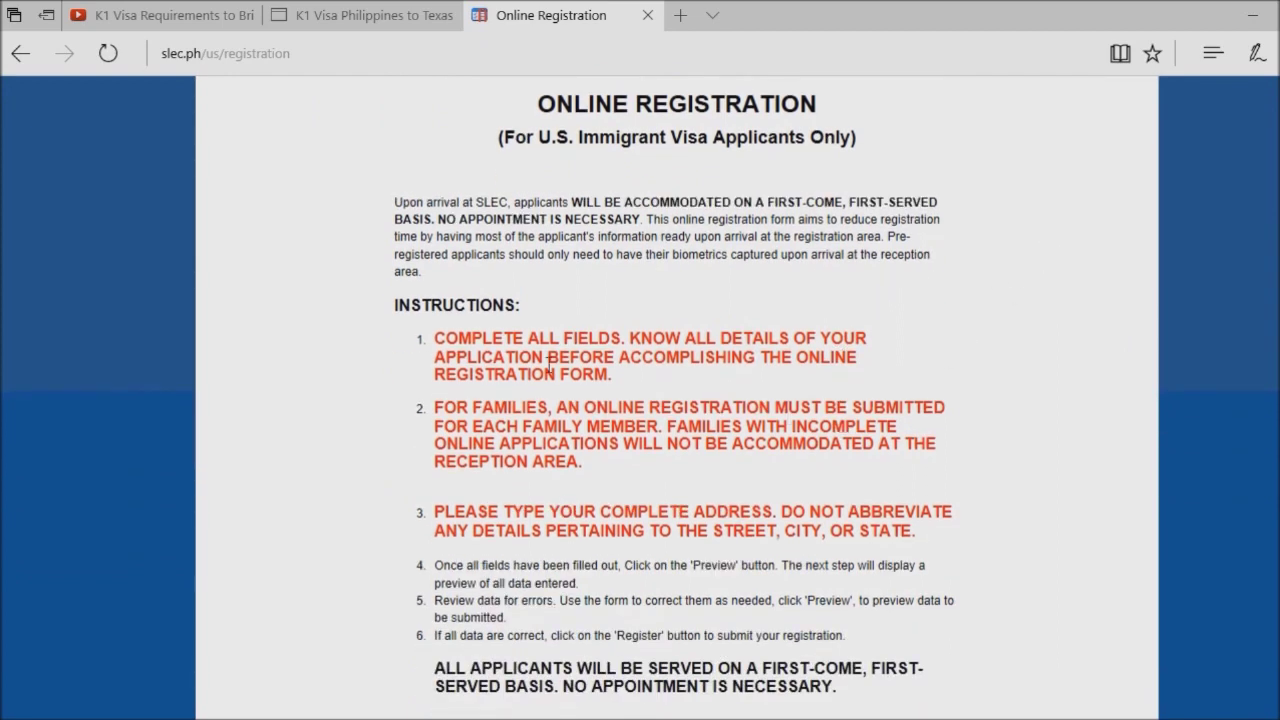
scroll(534, 320, down, 1)
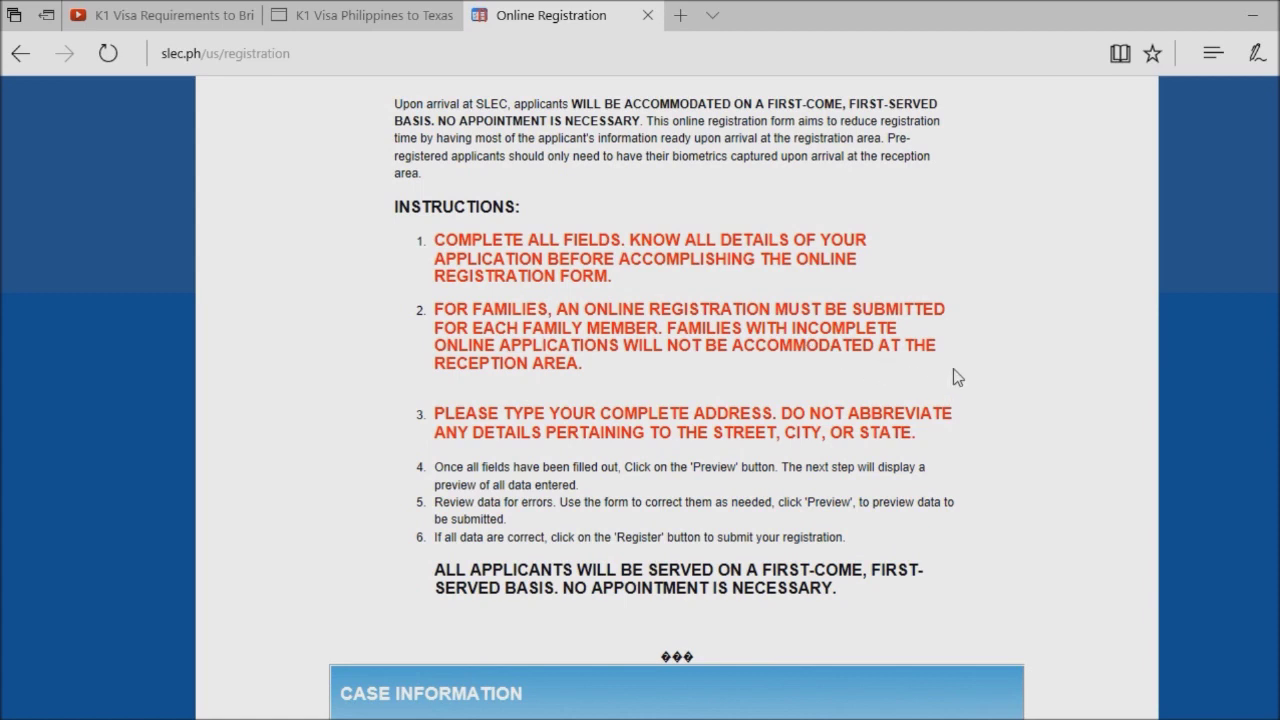
scroll(611, 500, down, 1)
scroll(611, 500, down, 2)
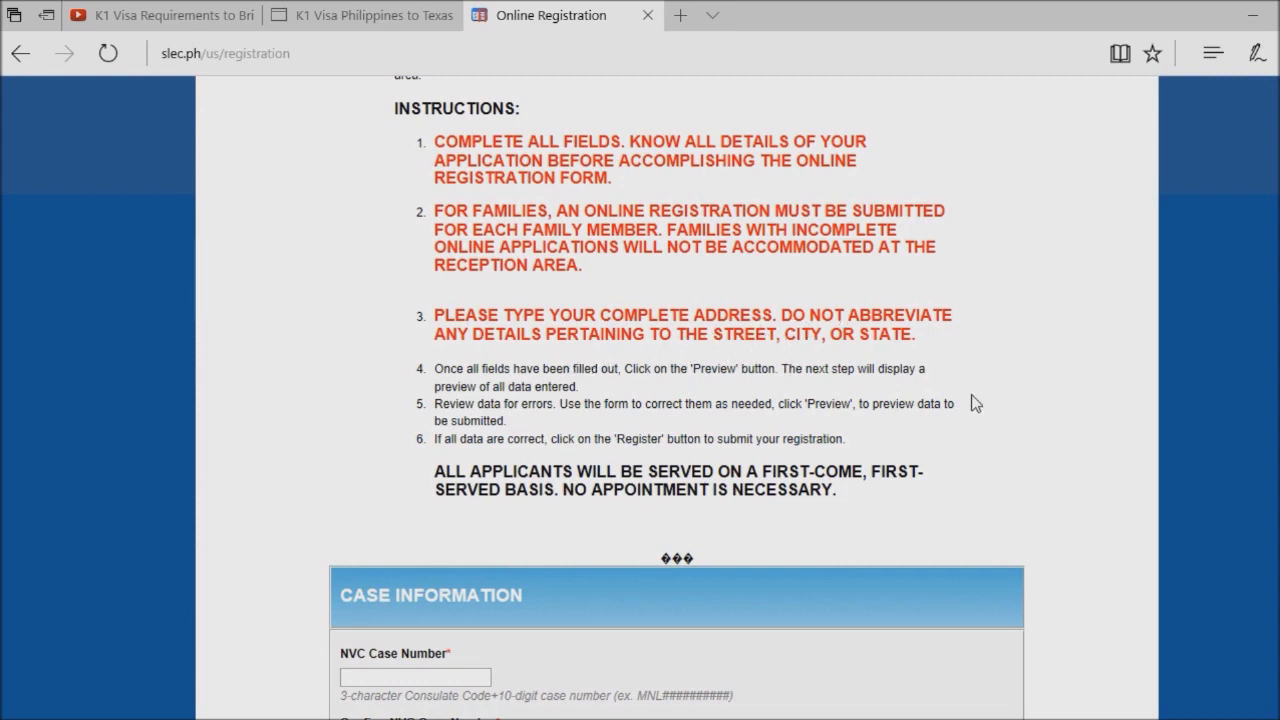
scroll(720, 402, down, 1)
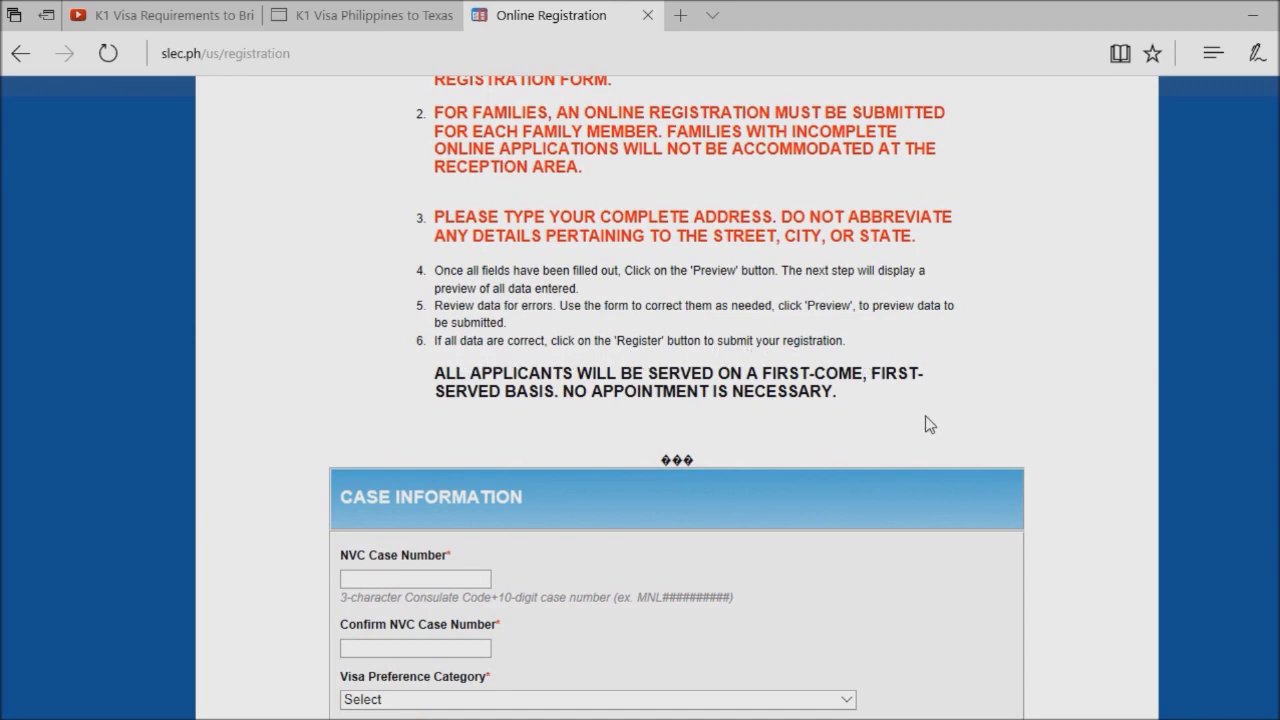
scroll(694, 433, down, 1)
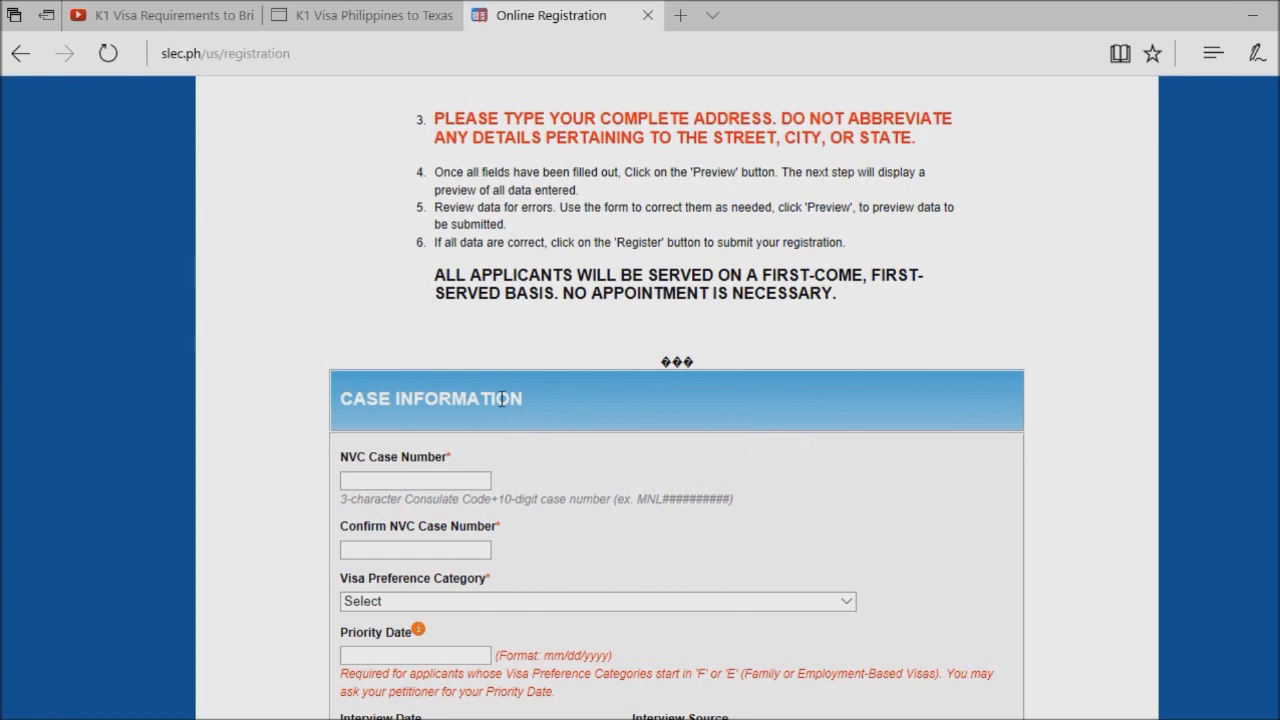
Set the Visa Preference Category in the Case Information section to K1 (FIANCEE)
scroll(502, 399, down, 2)
scroll(502, 399, down, 1)
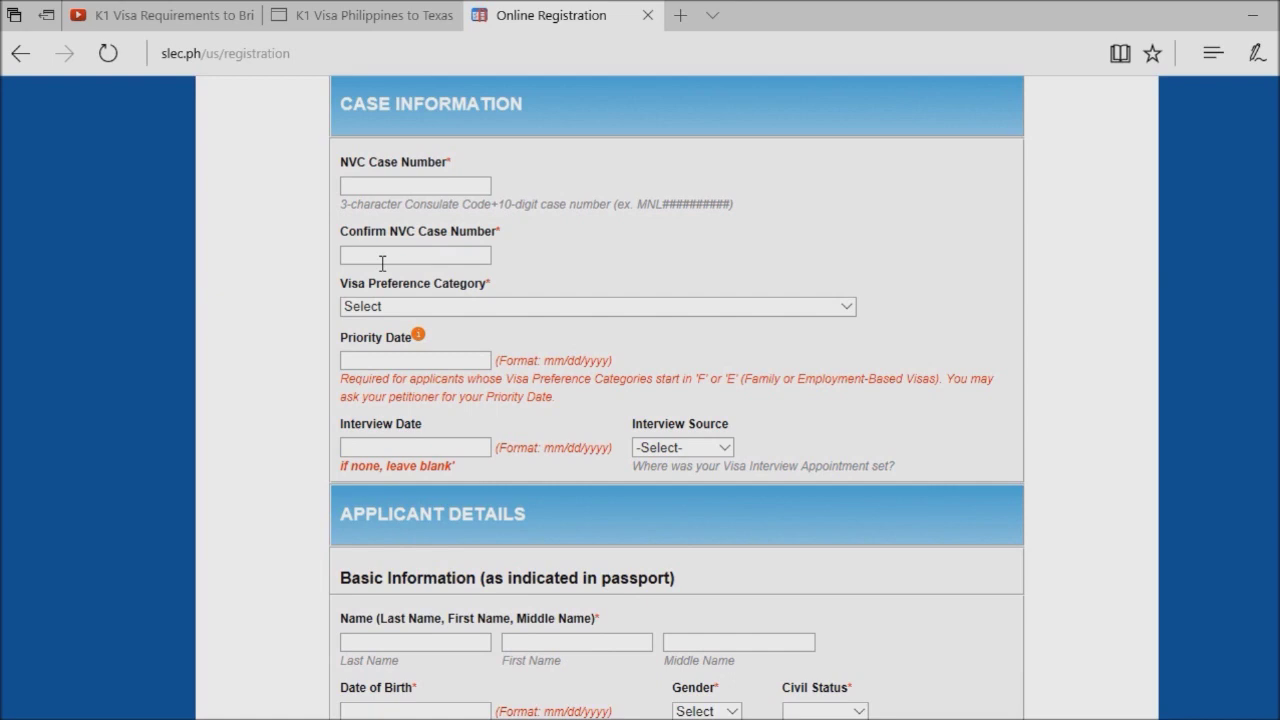
scroll(403, 290, down, 1)
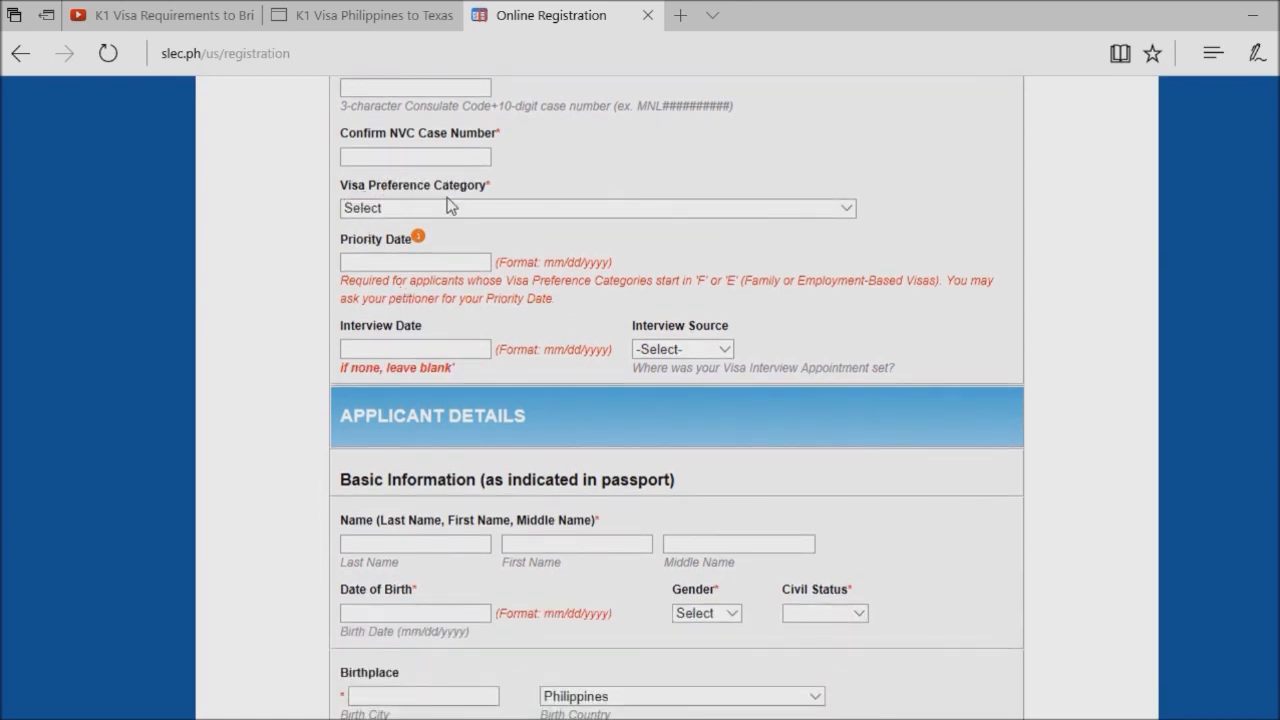
click(847, 209)
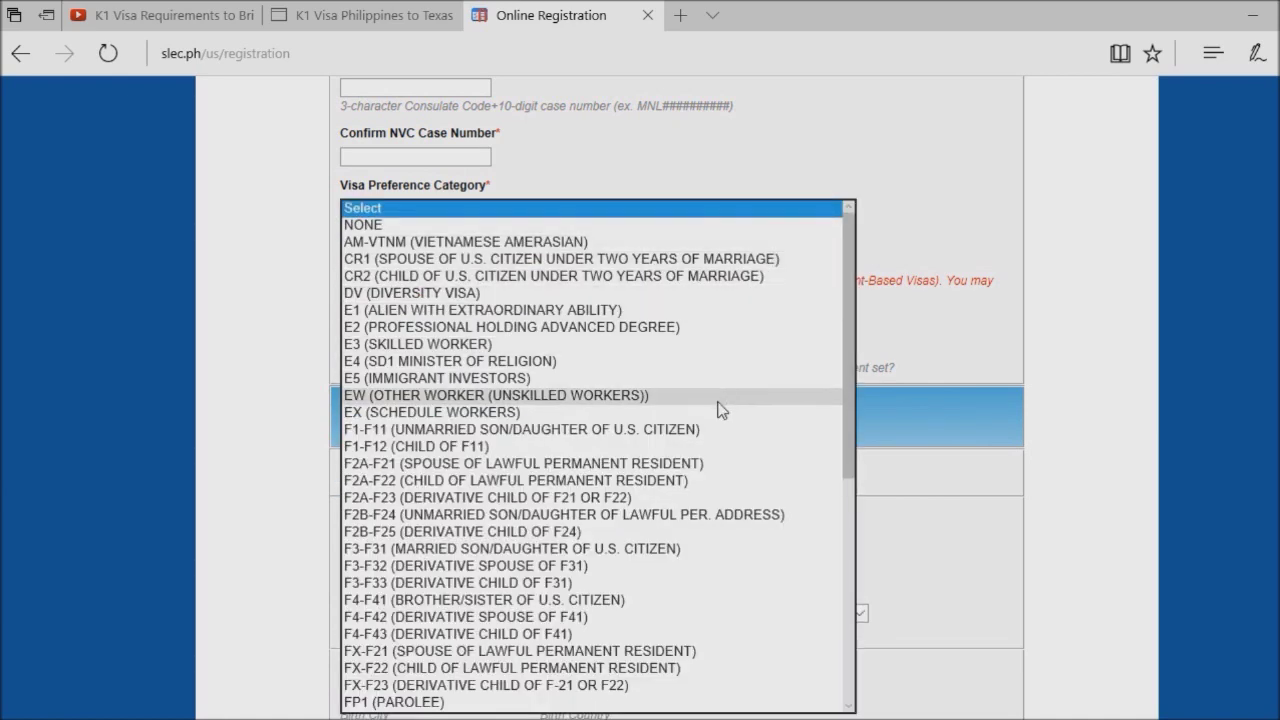
scroll(716, 456, down, 8)
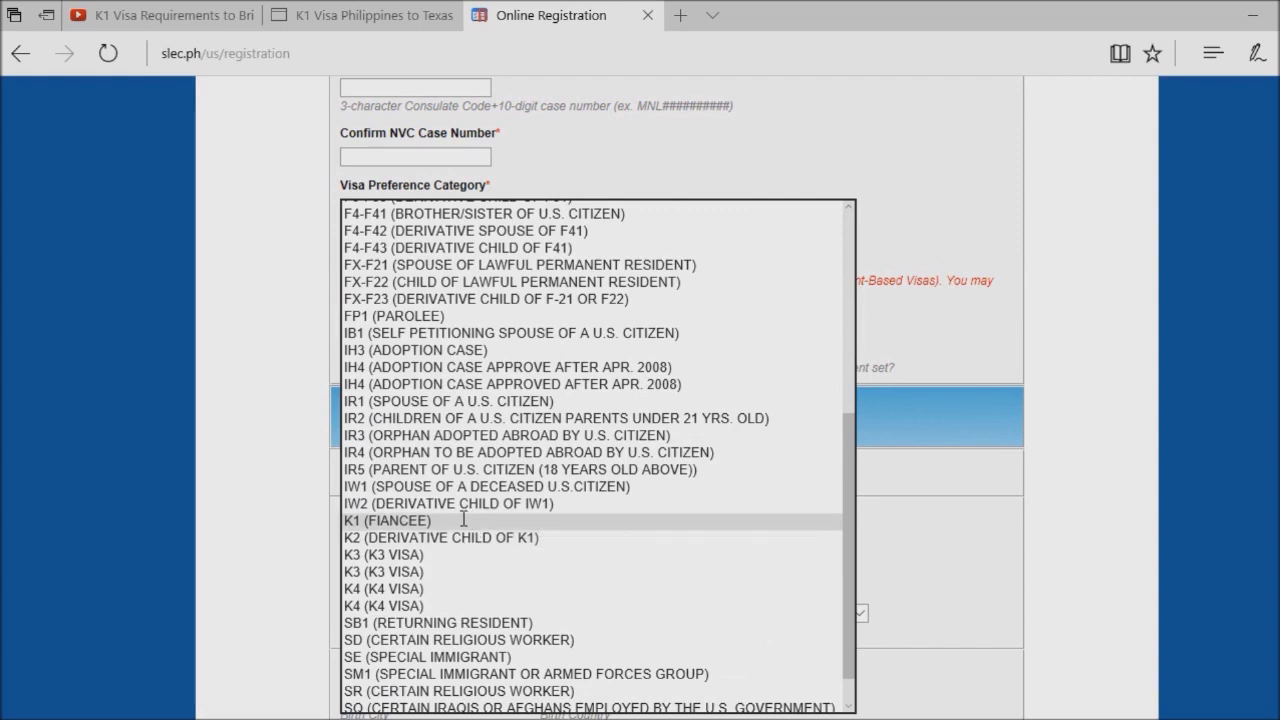
click(581, 521)
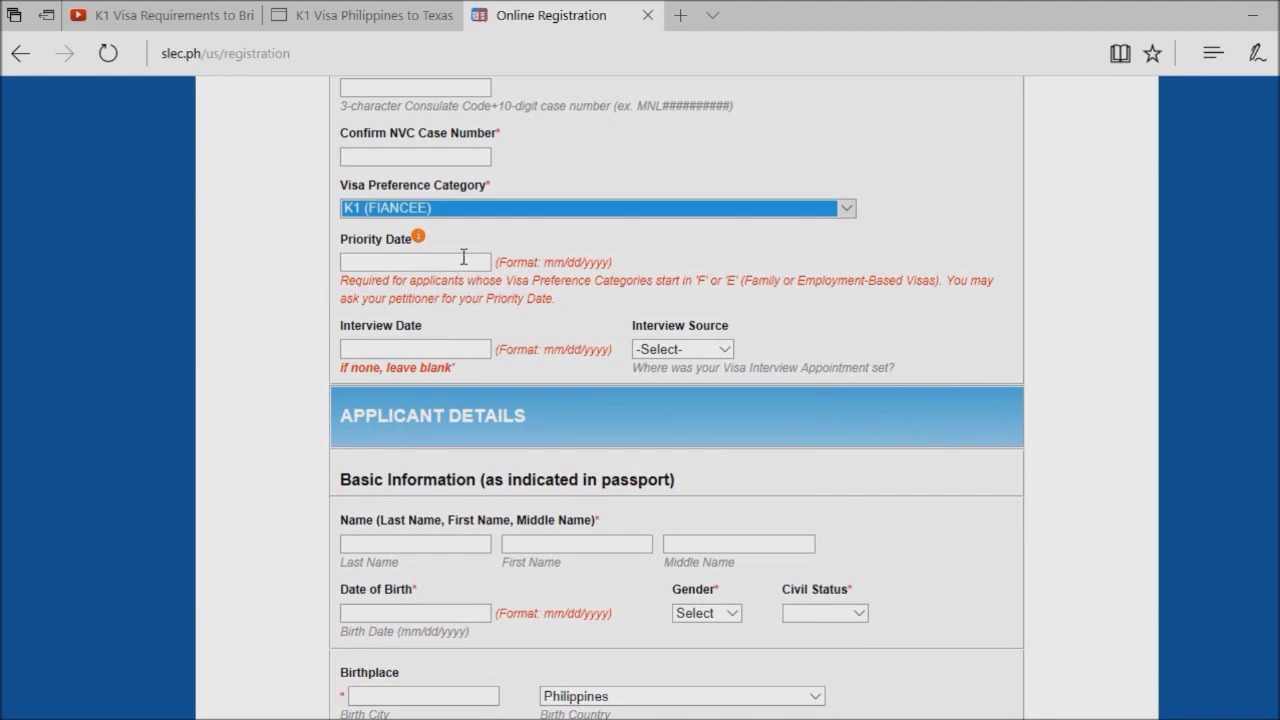
Set the Interview Source in the Case Information section to US Embassy
scroll(462, 258, down, 1)
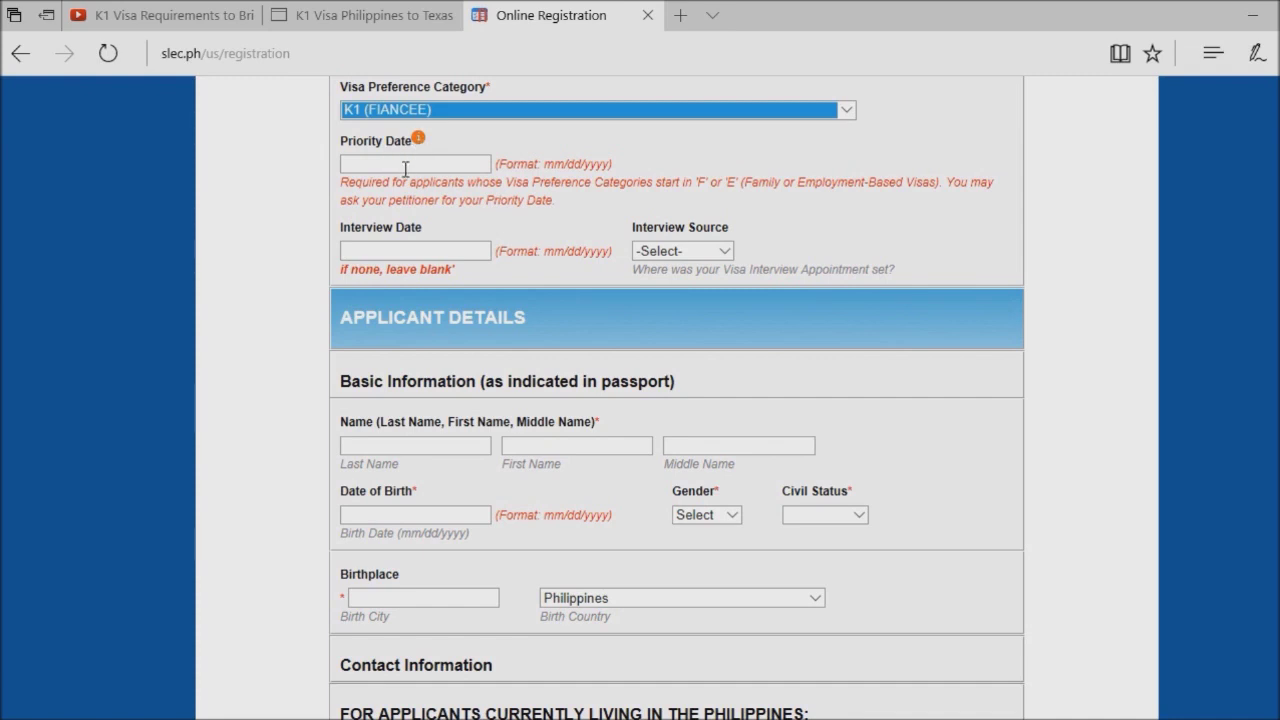
scroll(433, 197, down, 1)
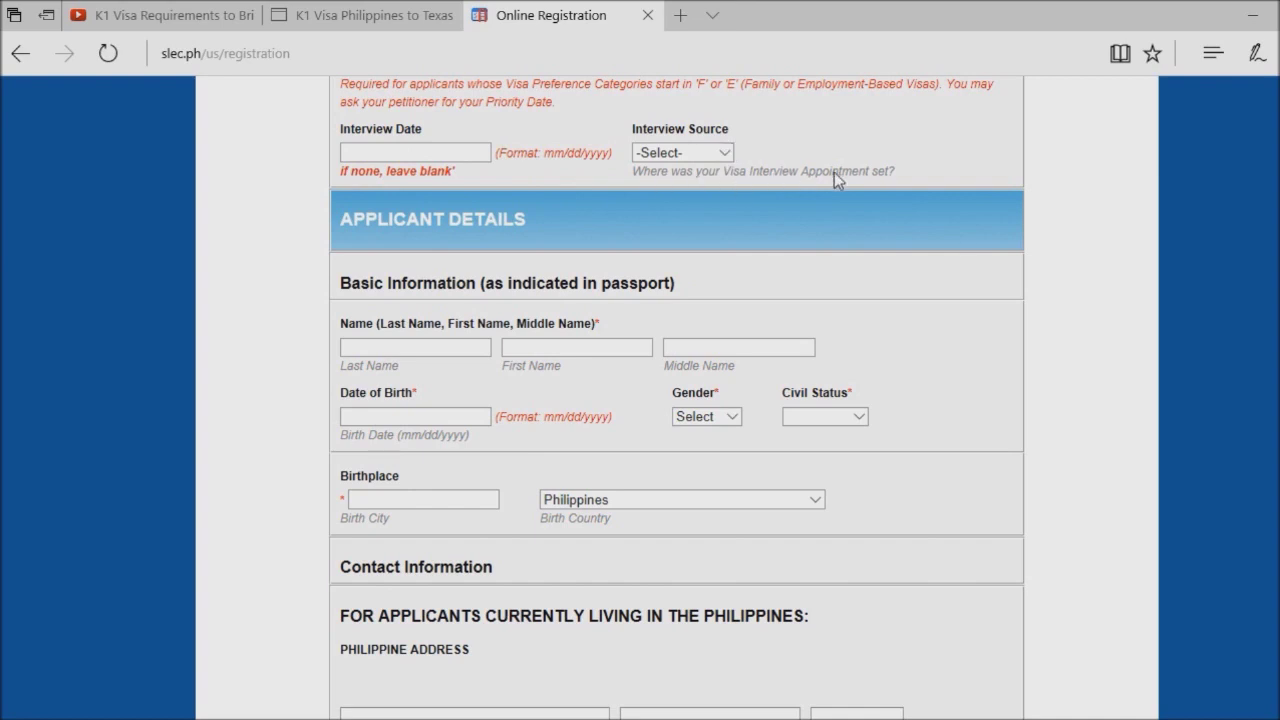
click(722, 153)
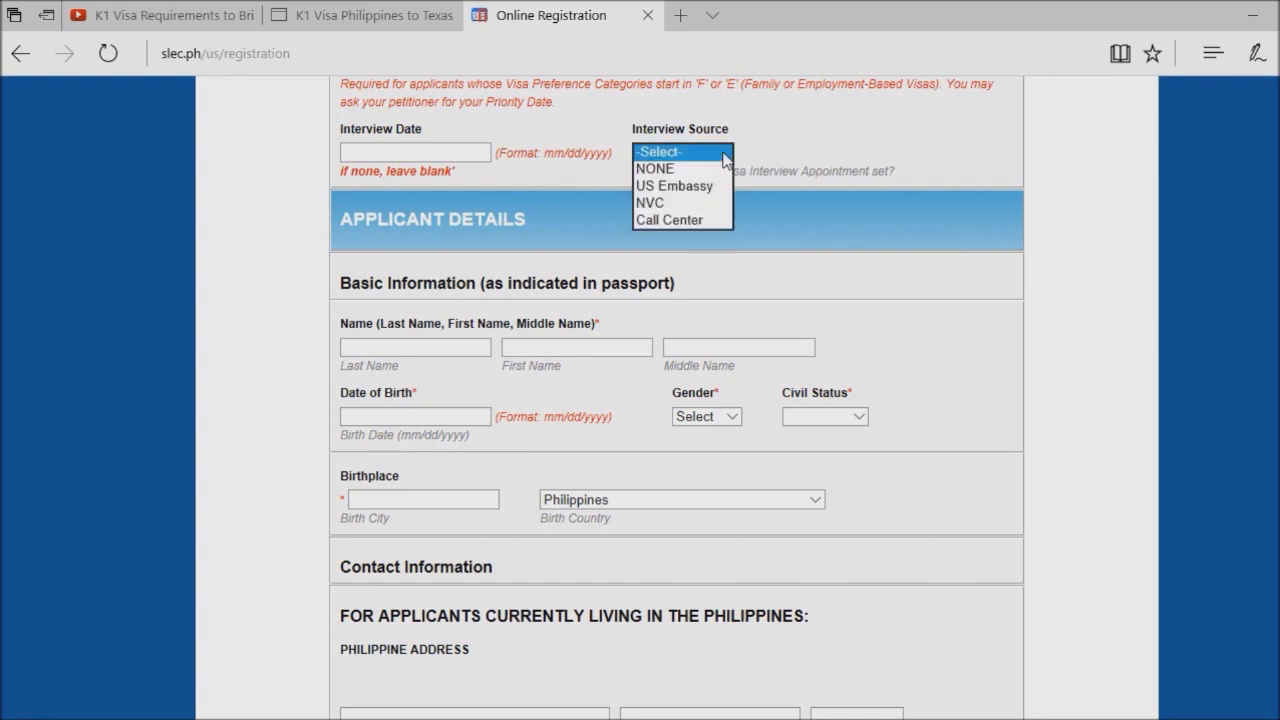
click(718, 188)
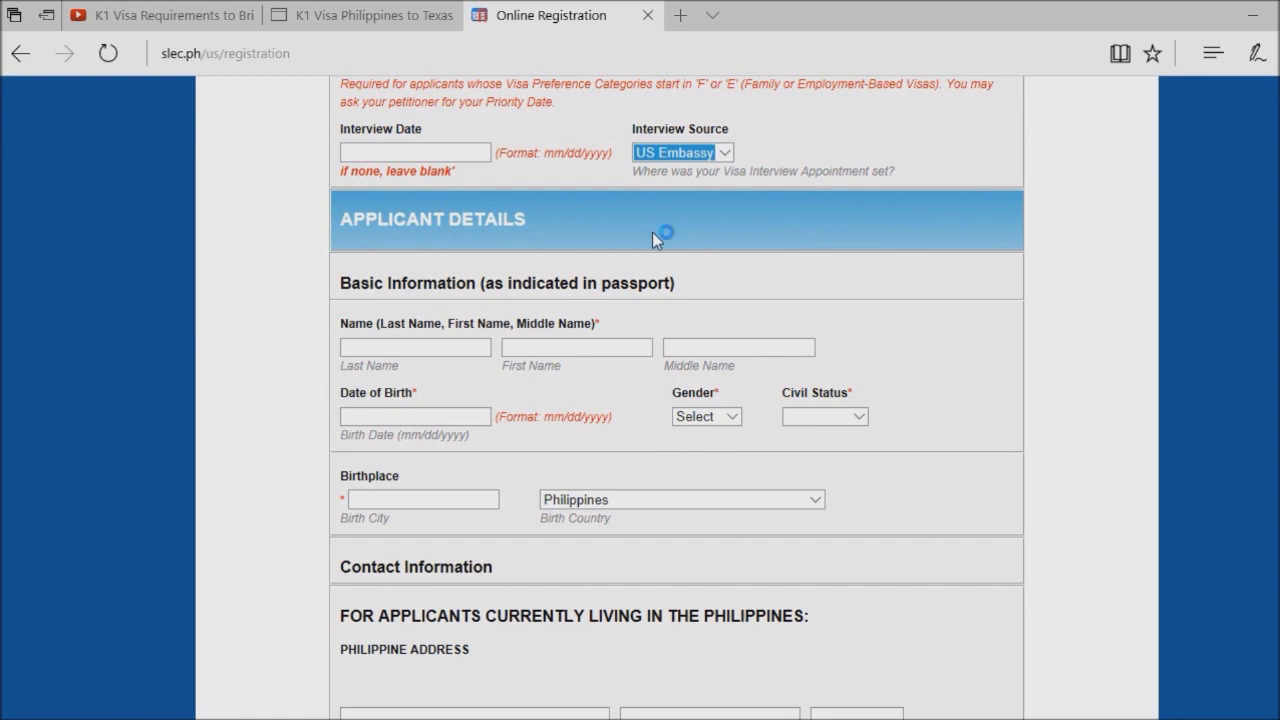
Set the applicant's gender to Female and civil status to Single in the Basic Information section
scroll(656, 237, down, 1)
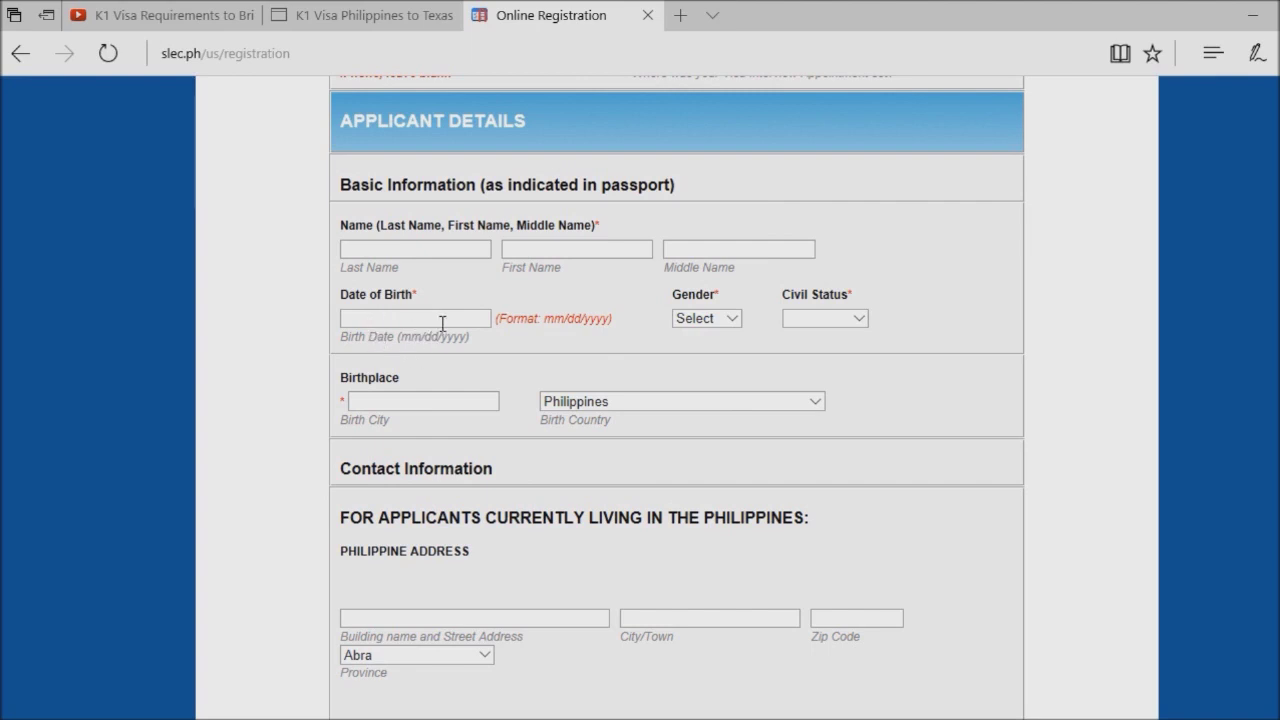
click(734, 320)
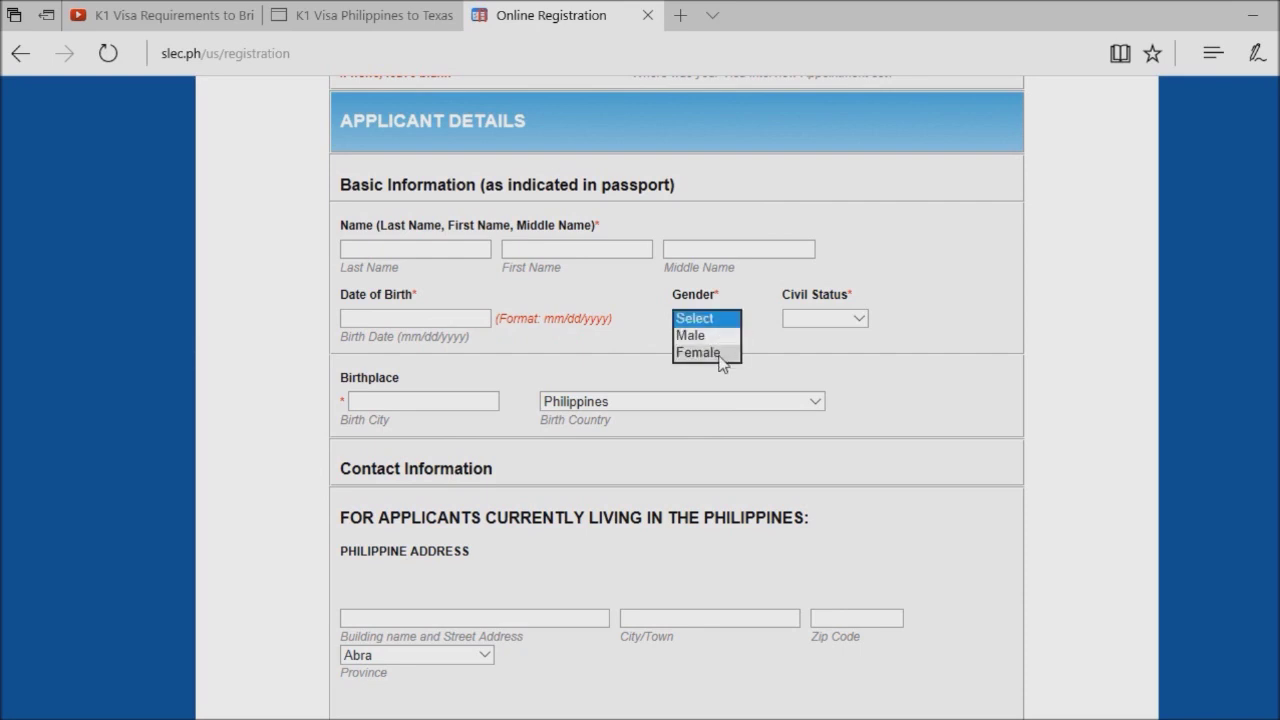
click(720, 354)
click(862, 322)
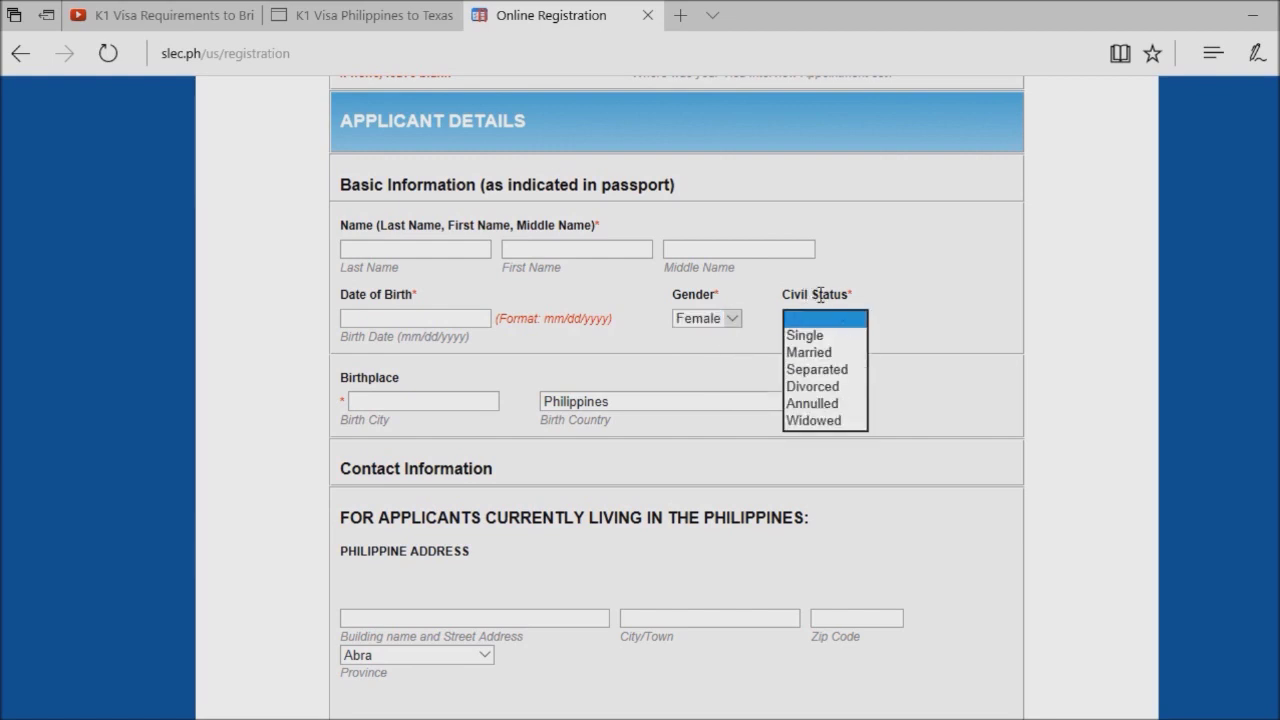
click(849, 340)
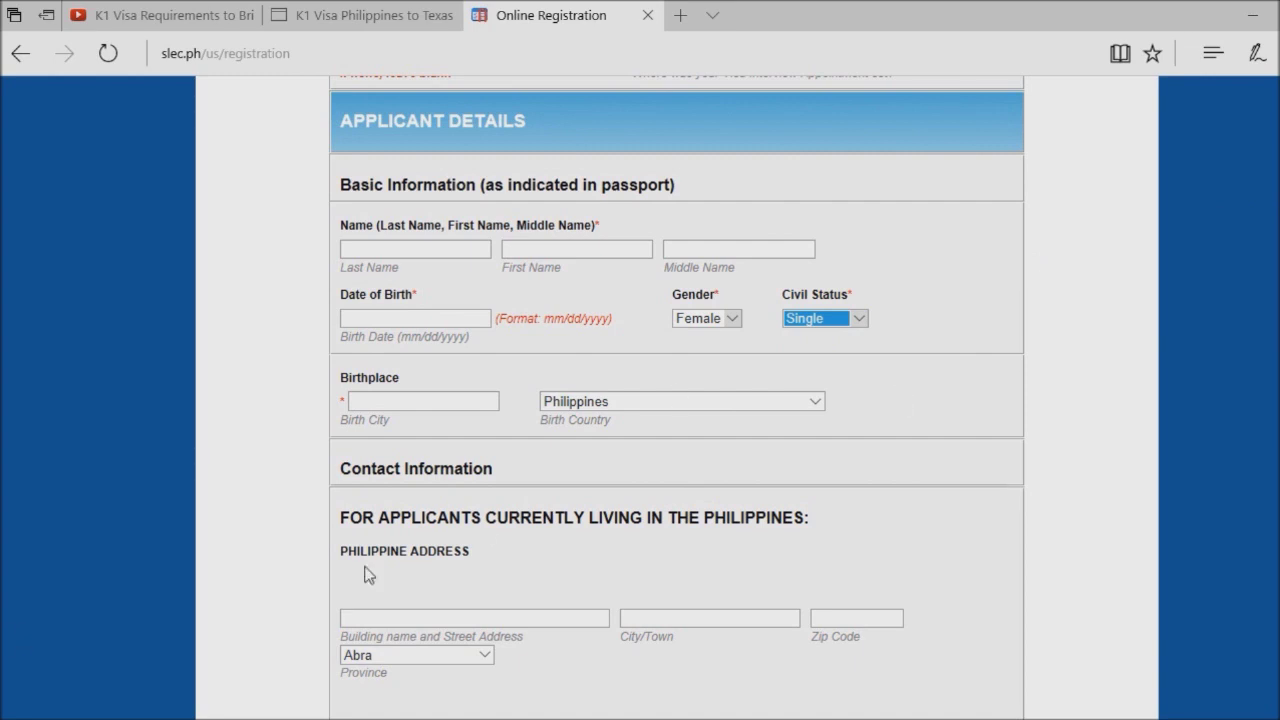
Check the available birth countries in the Birthplace section without changing the selection
scroll(480, 466, down, 1)
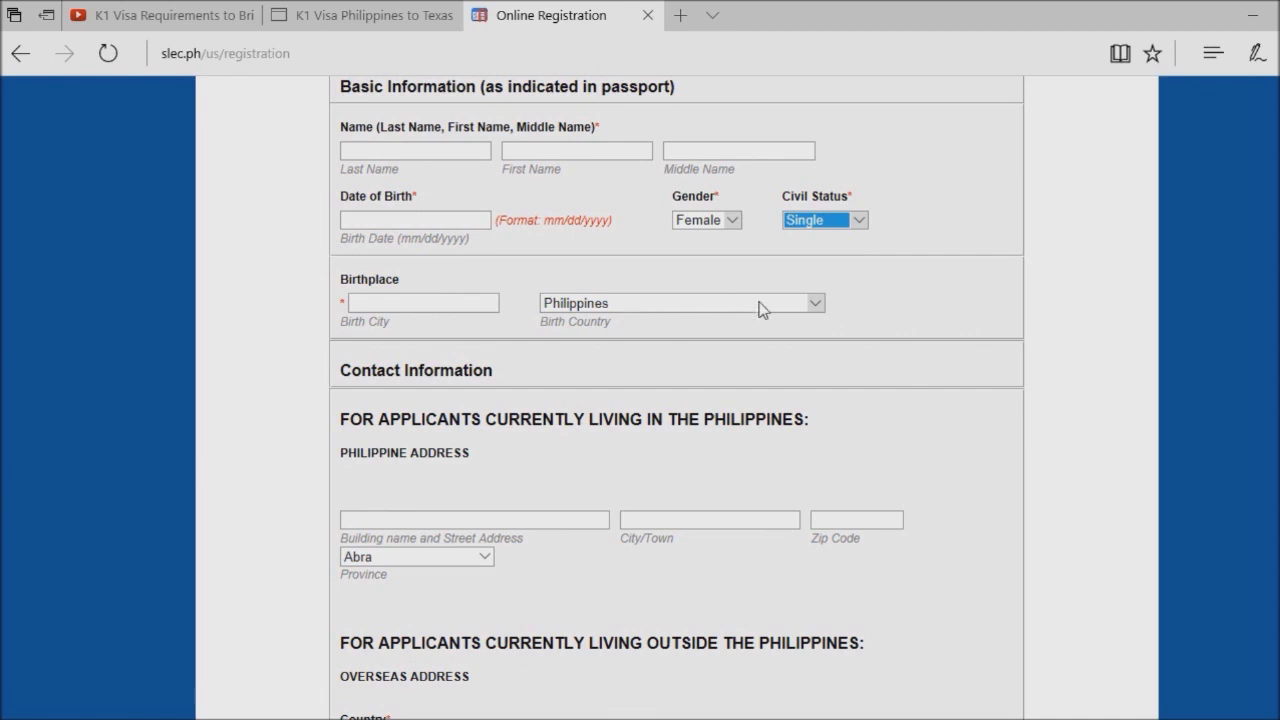
click(814, 304)
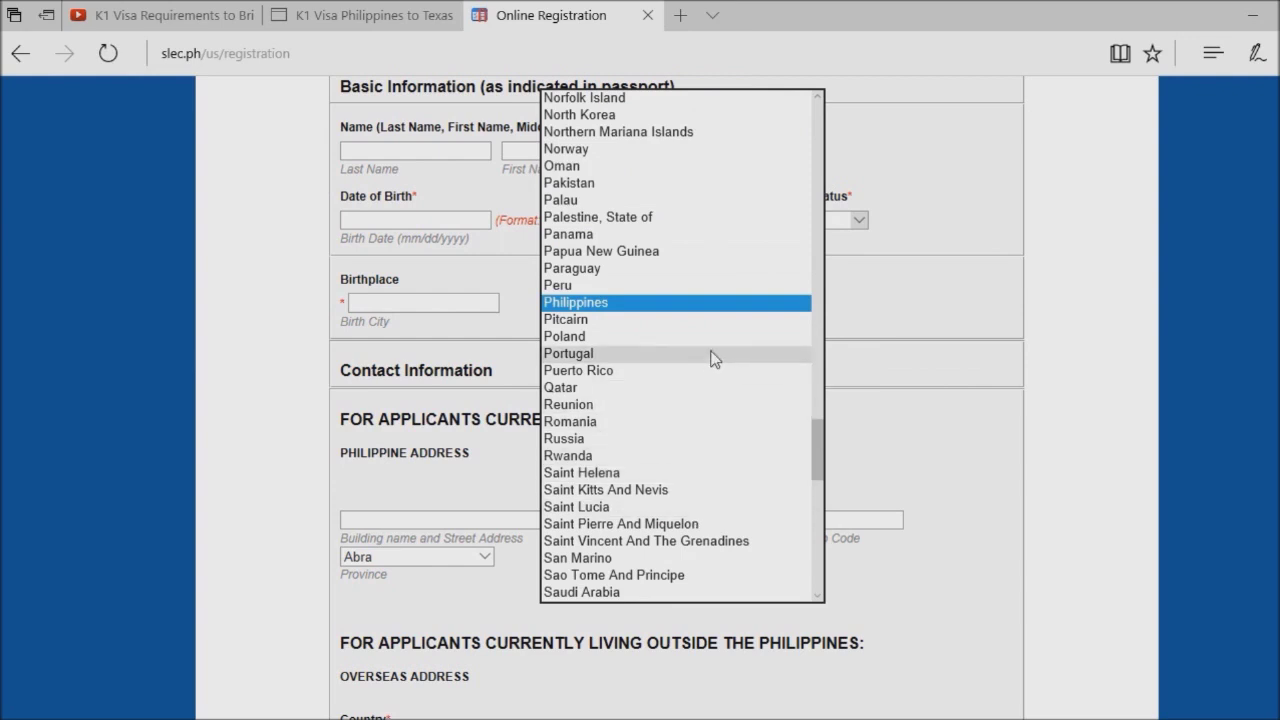
click(874, 330)
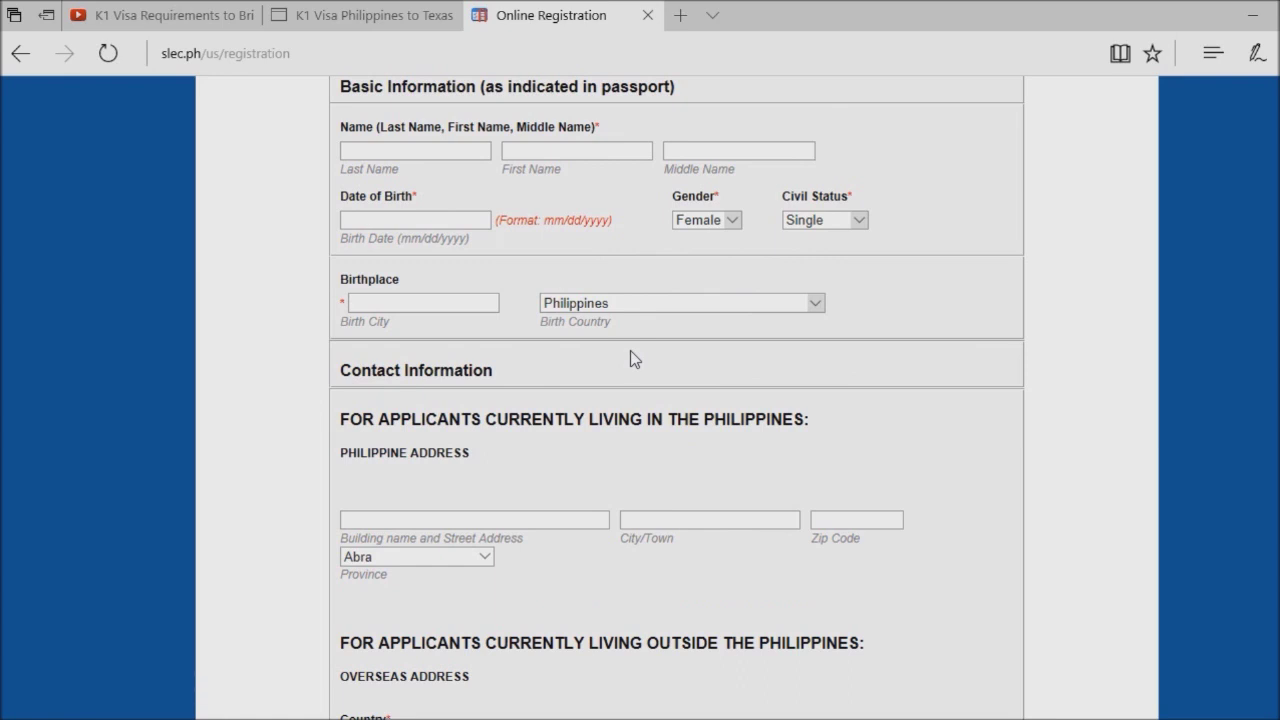
Review the Philippine and overseas address fields under Contact Information, including the list of provinces
scroll(591, 342, down, 2)
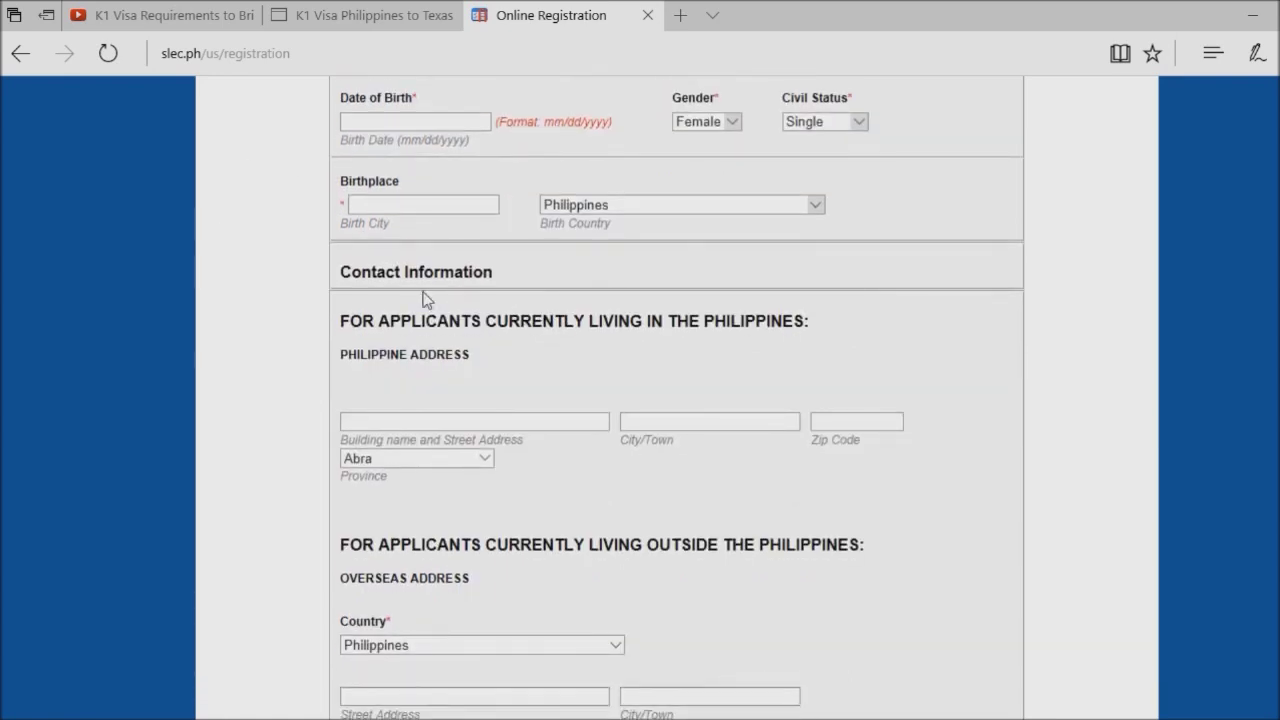
scroll(521, 374, down, 2)
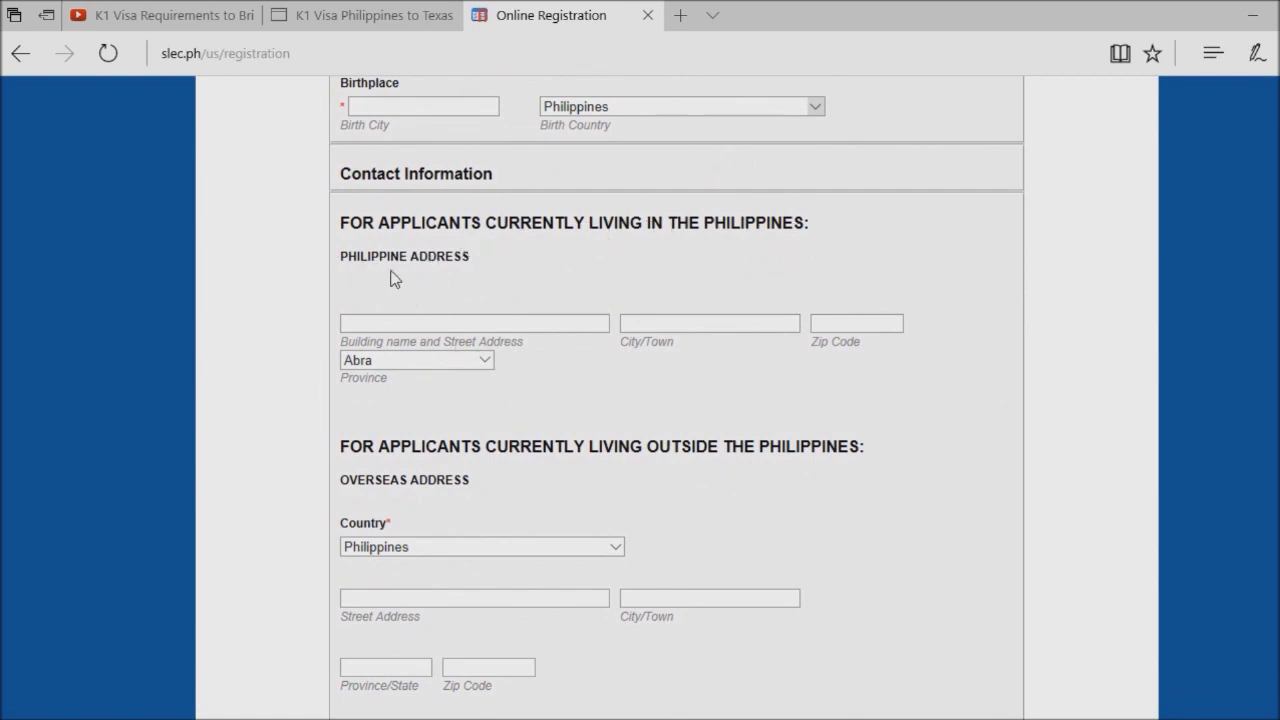
scroll(426, 263, down, 2)
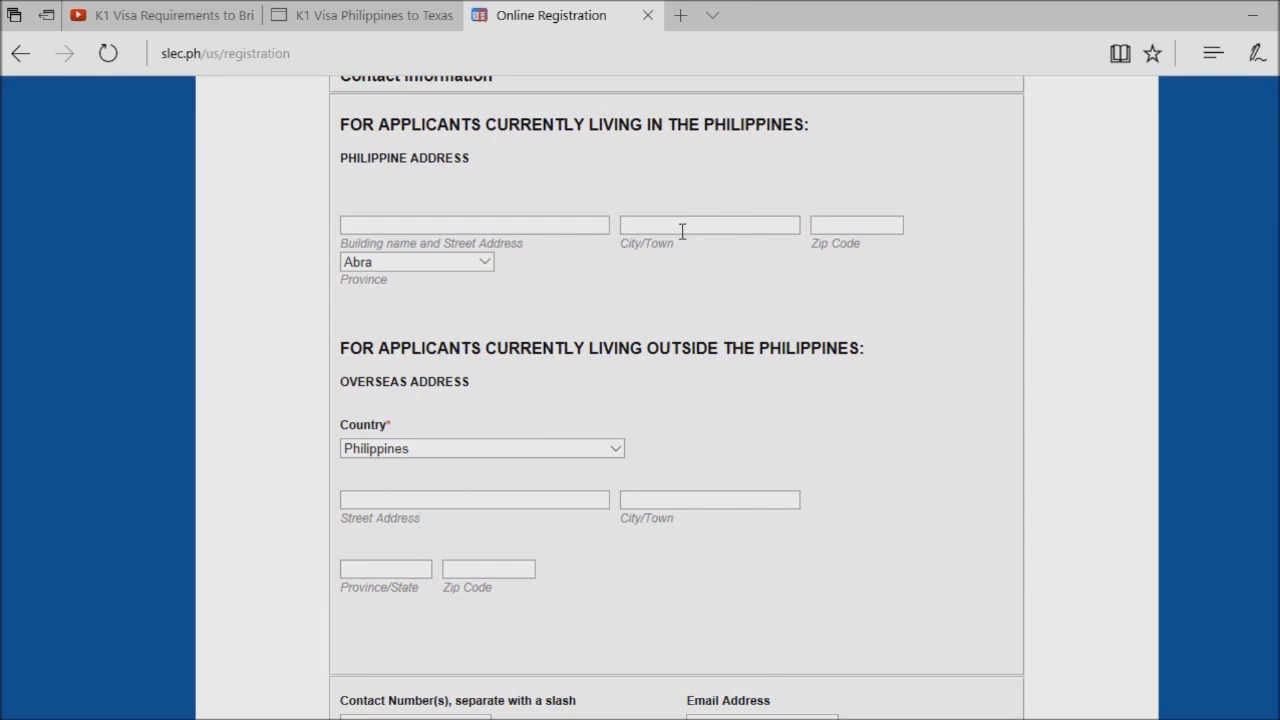
click(831, 232)
click(486, 261)
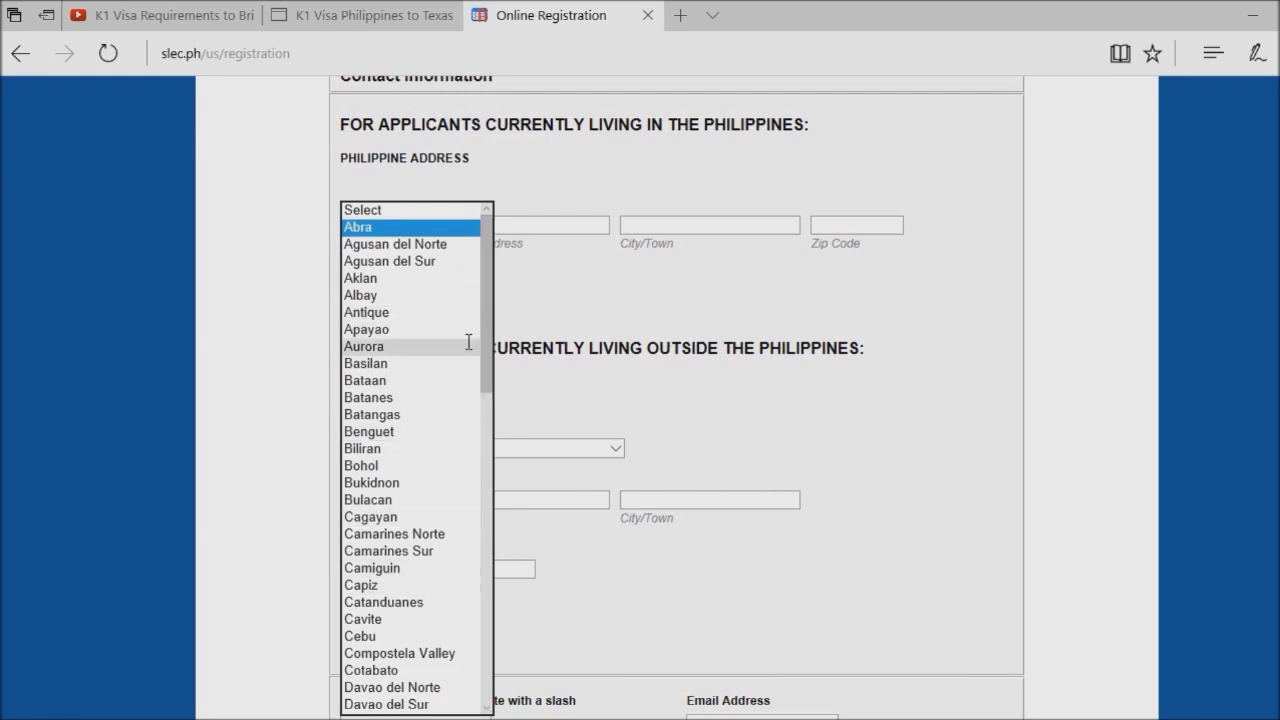
click(524, 304)
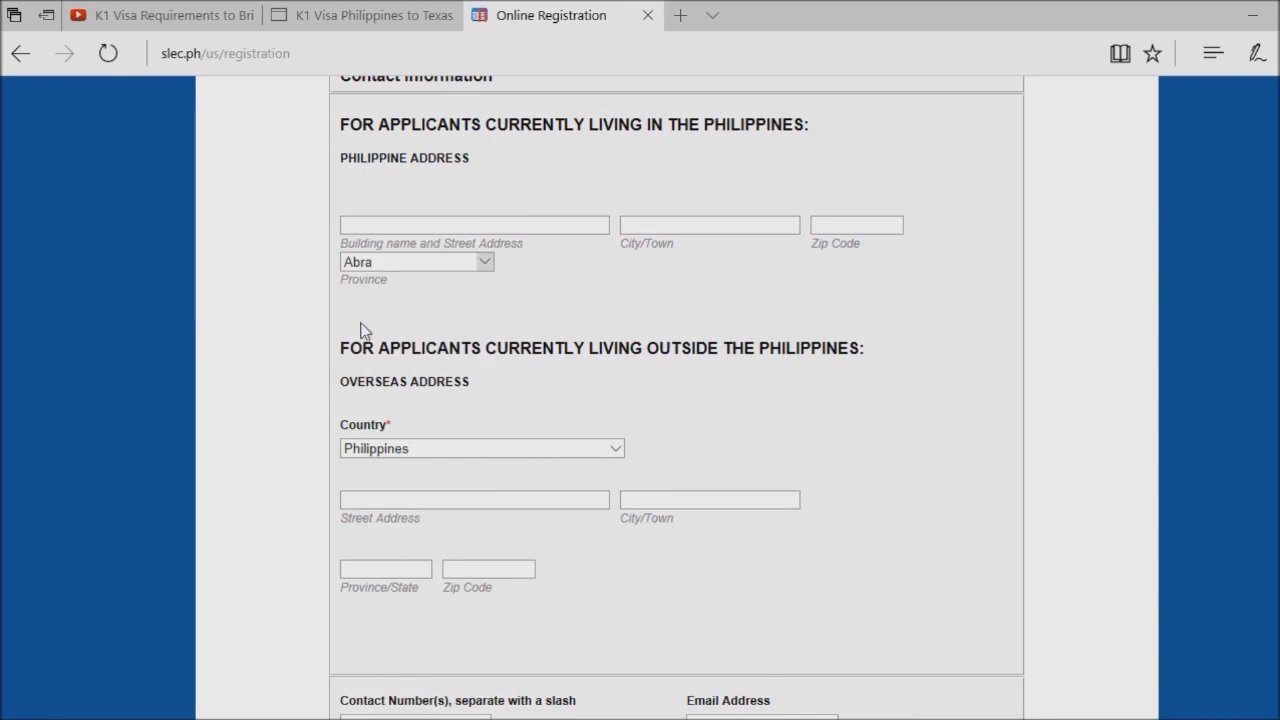
scroll(443, 378, down, 1)
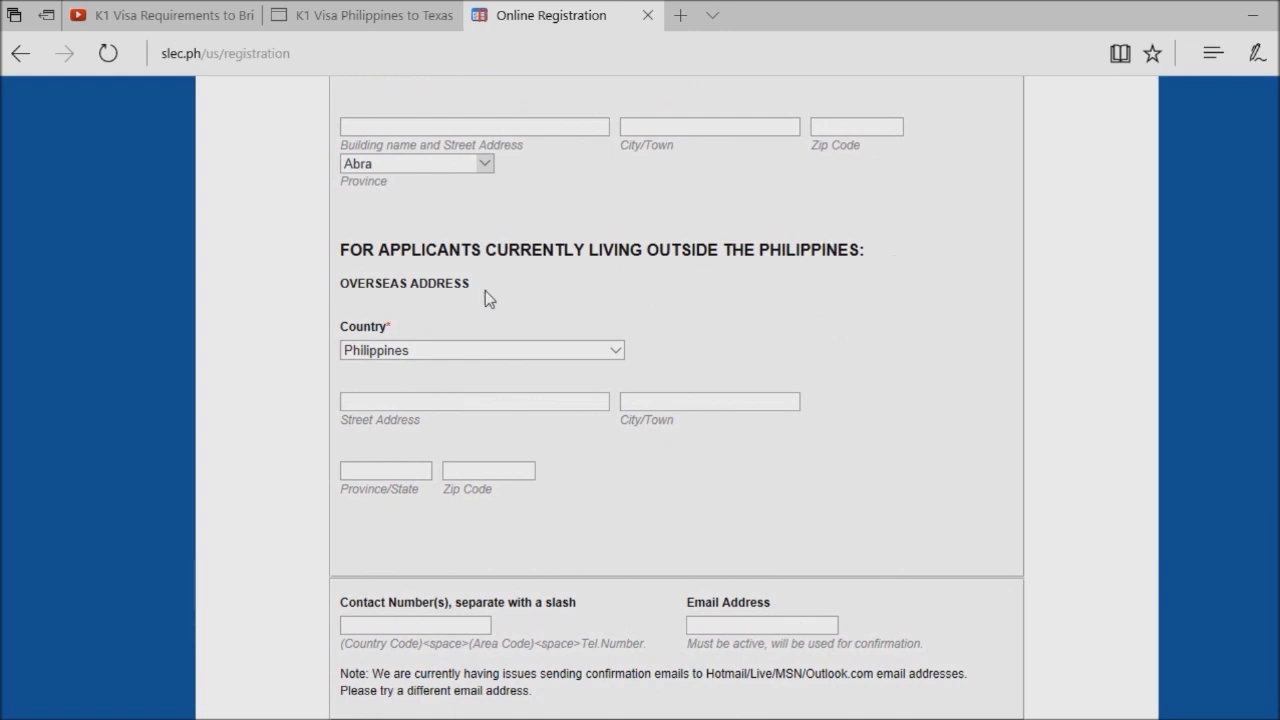
scroll(647, 357, up, 1)
scroll(647, 357, up, 1)
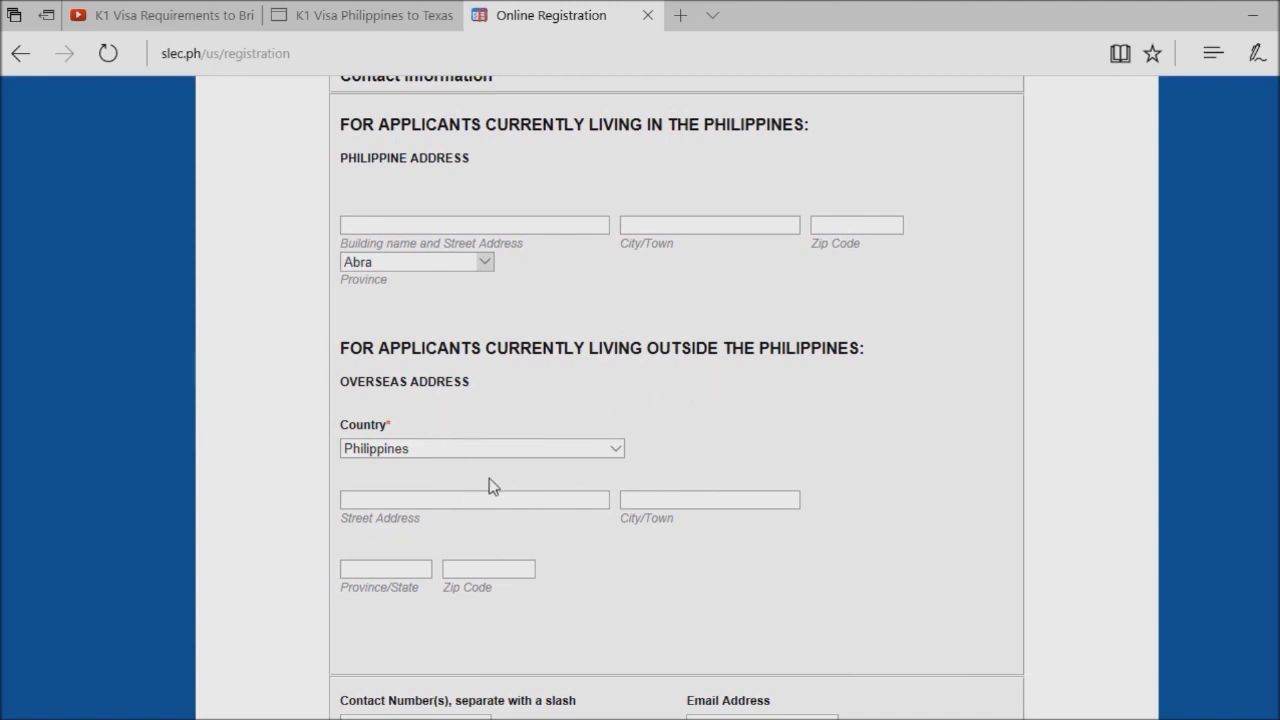
Review the contact number and email fields and check the country lists for present and prior residence
scroll(490, 472, down, 4)
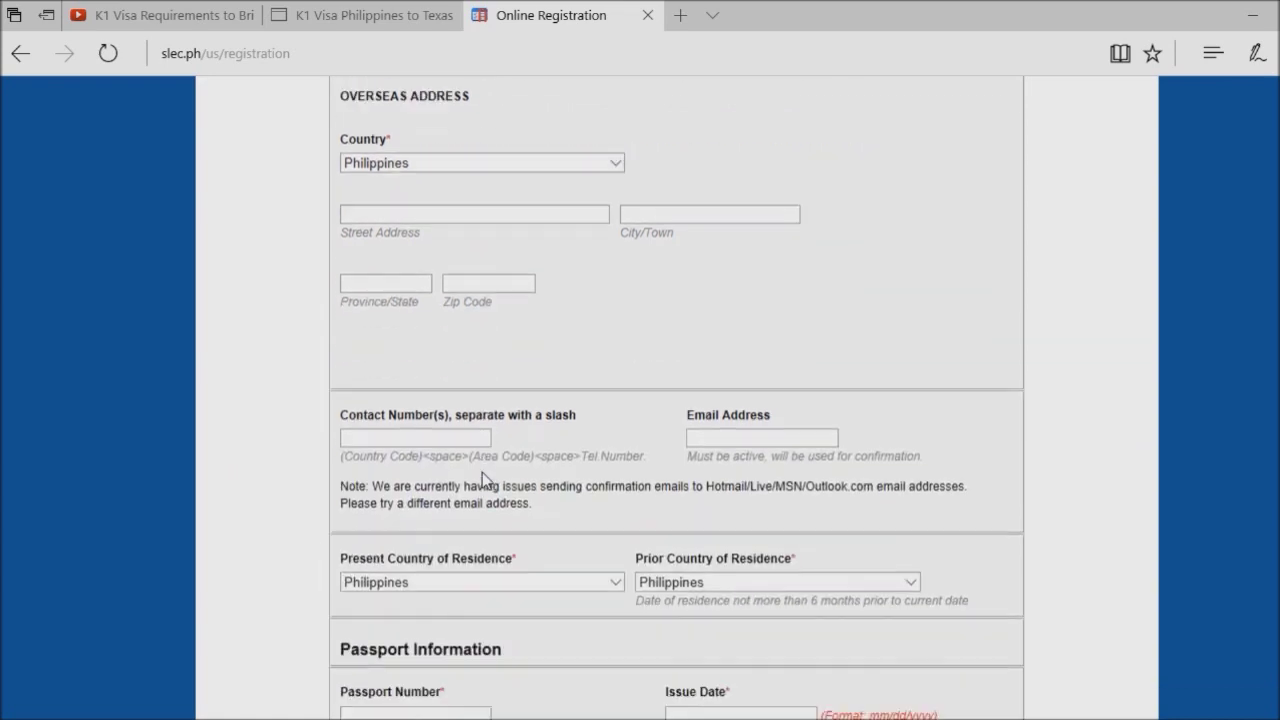
scroll(483, 472, down, 1)
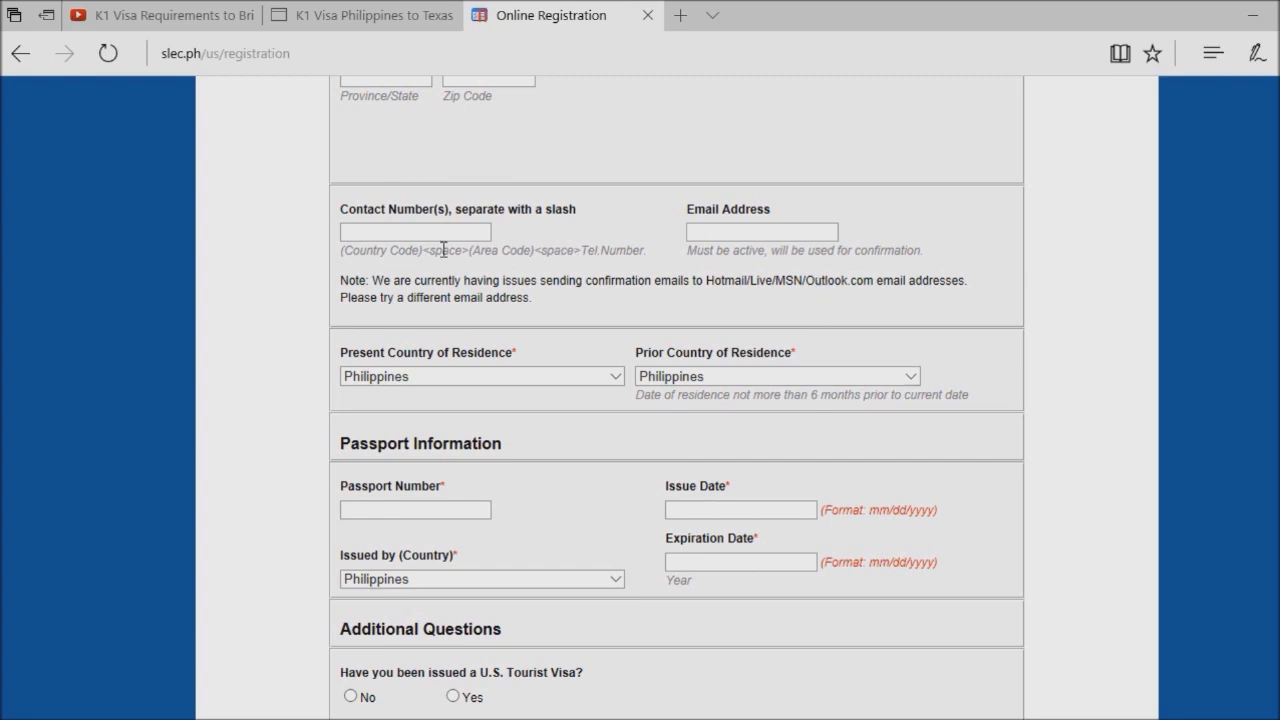
scroll(455, 255, down, 1)
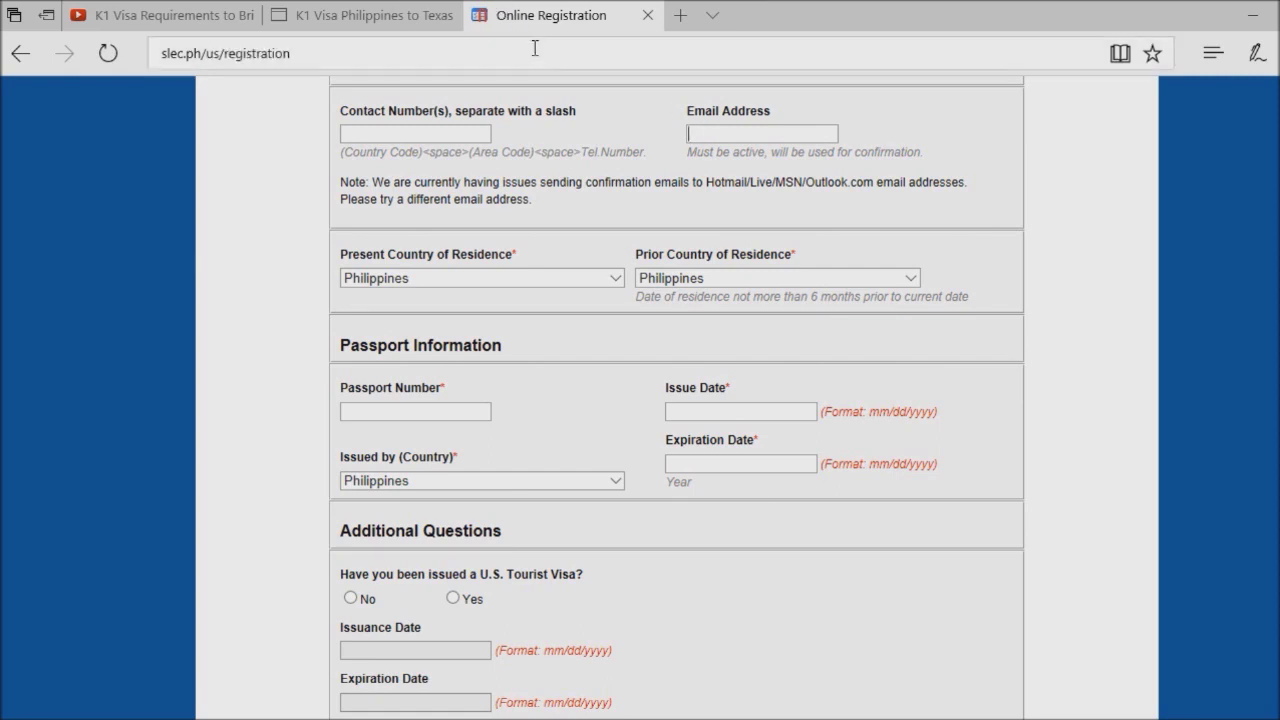
scroll(430, 290, down, 1)
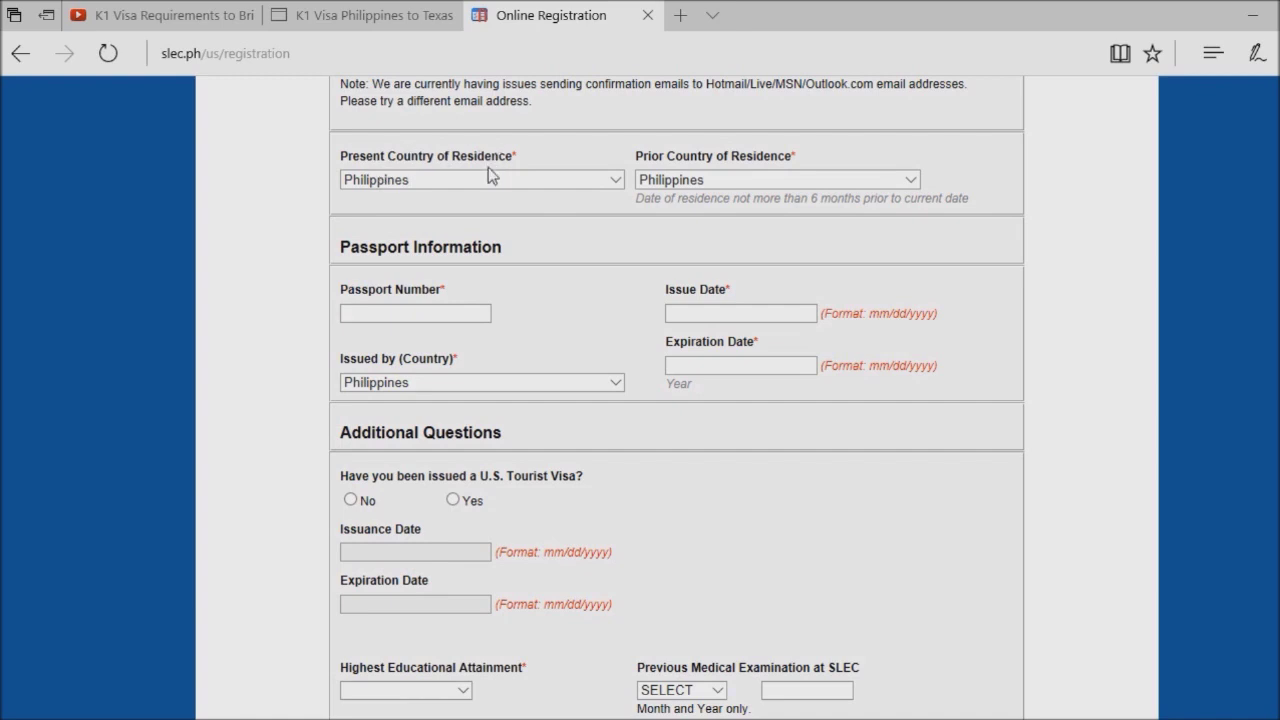
click(599, 181)
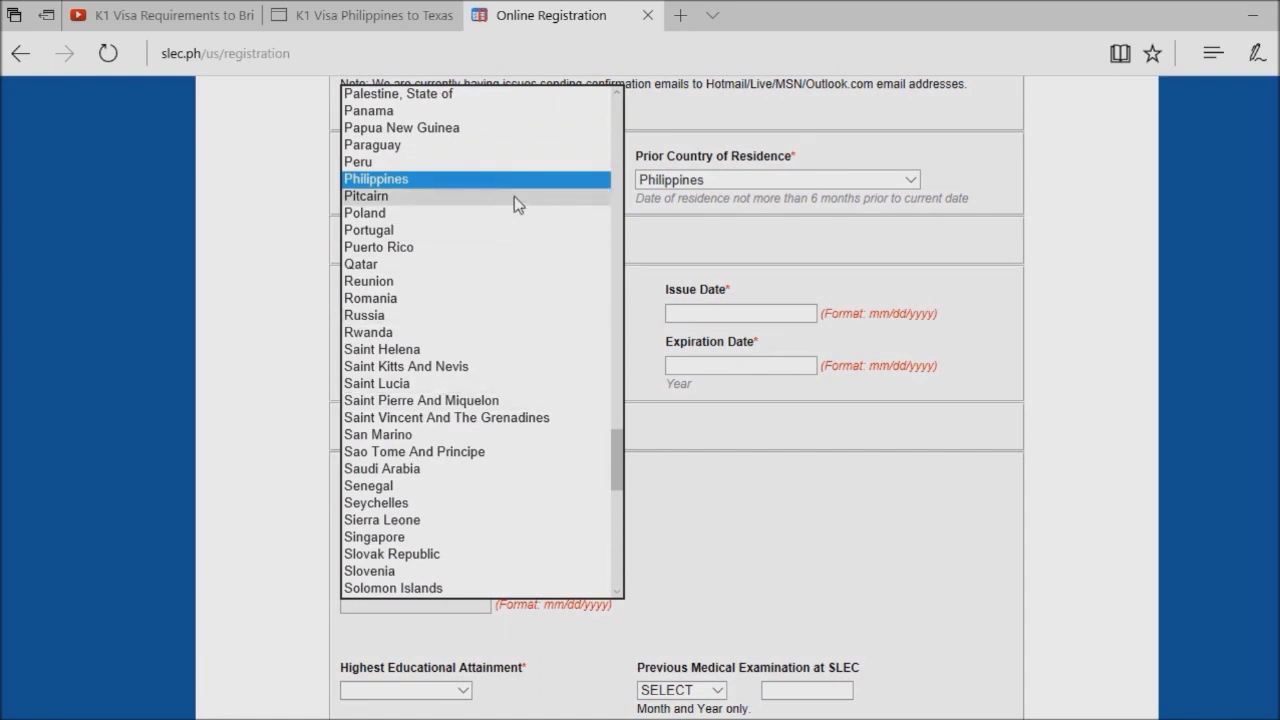
click(553, 180)
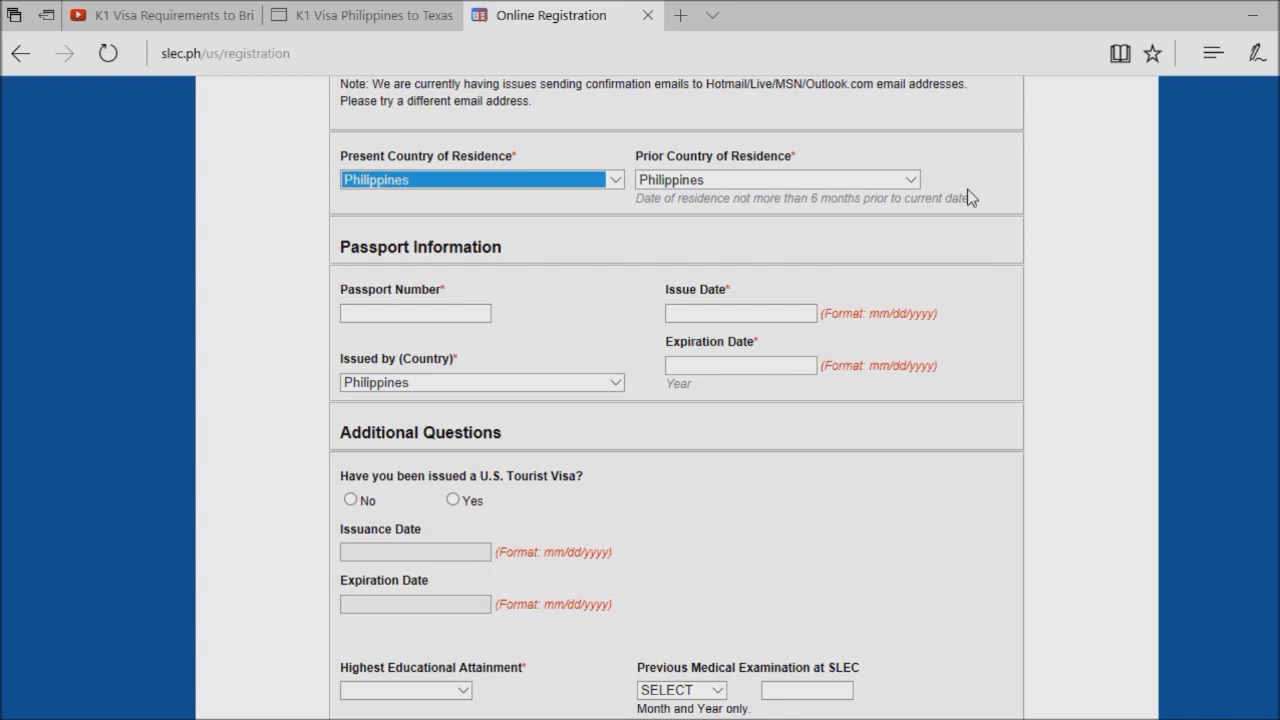
click(908, 181)
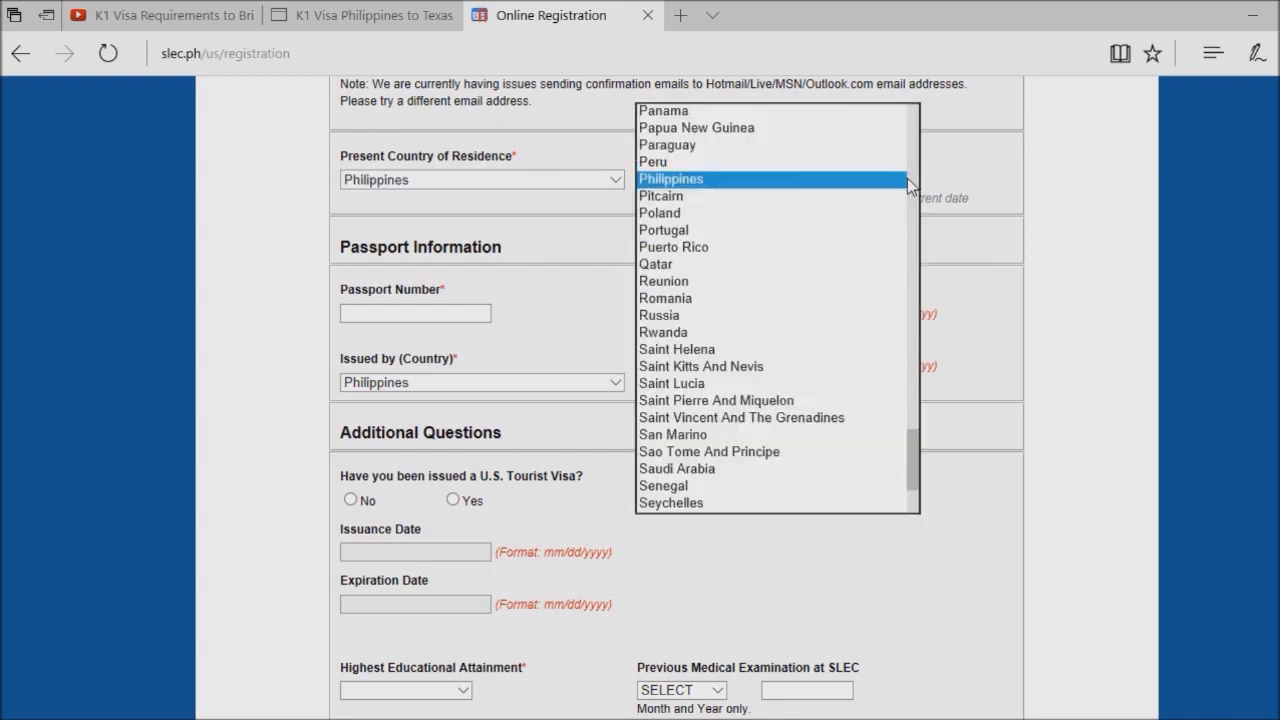
click(987, 187)
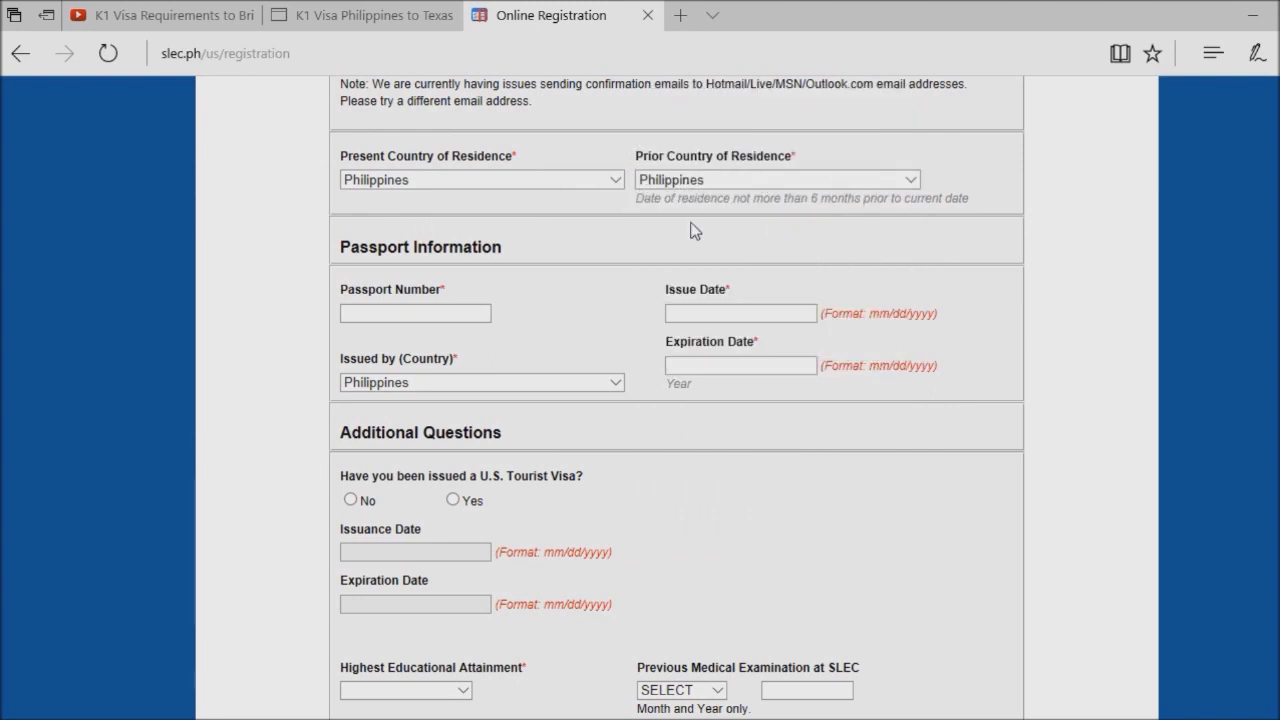
Answer No to the question about having been issued a U.S. Tourist Visa under Additional Questions
scroll(483, 285, down, 1)
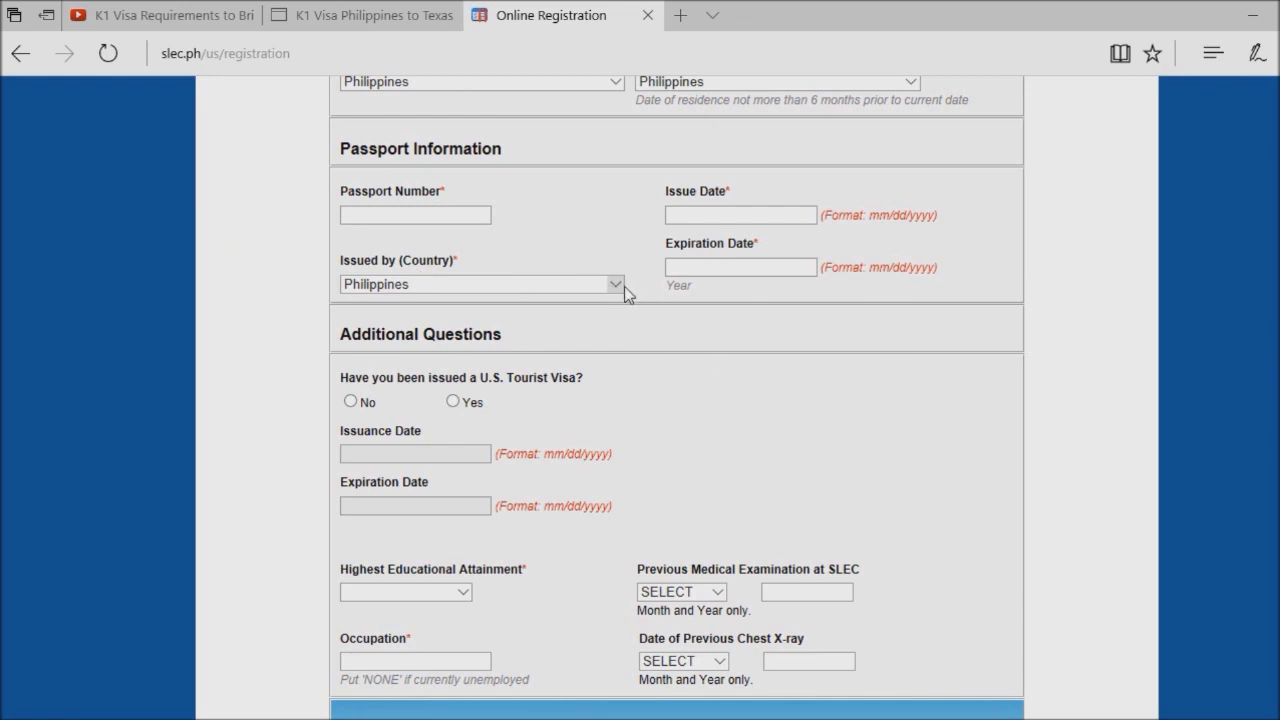
scroll(632, 284, down, 2)
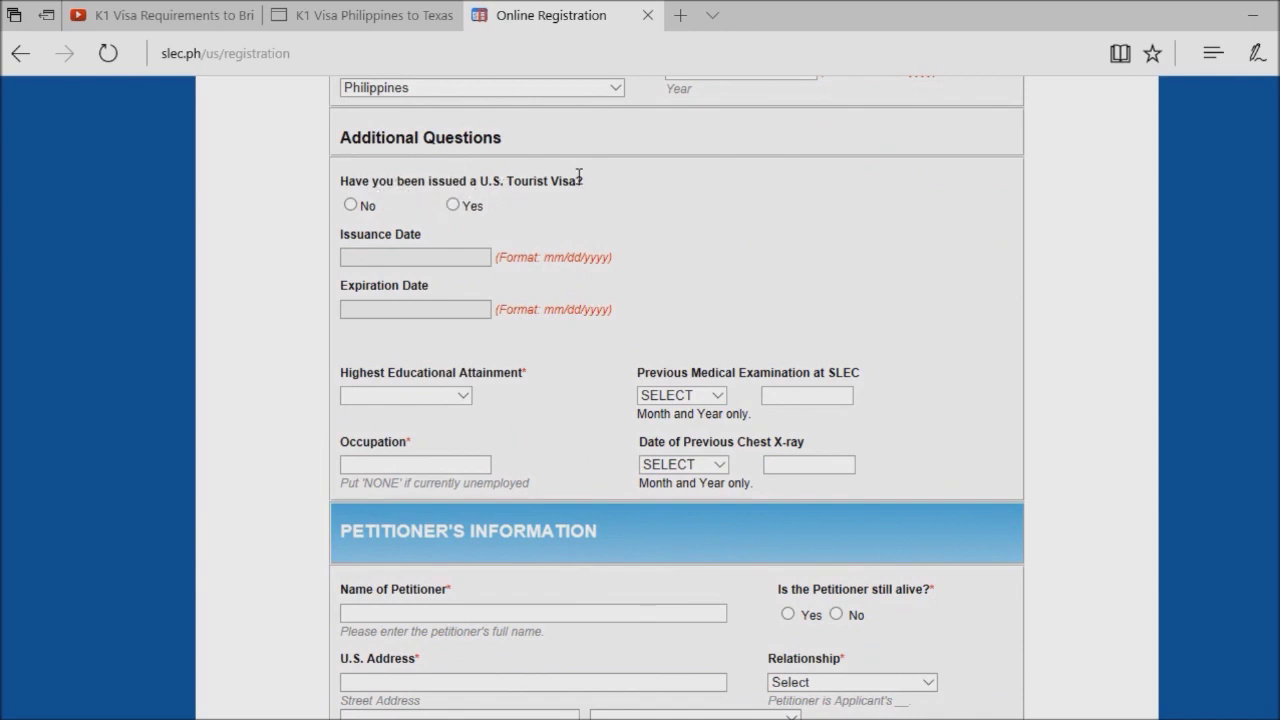
click(350, 205)
click(455, 205)
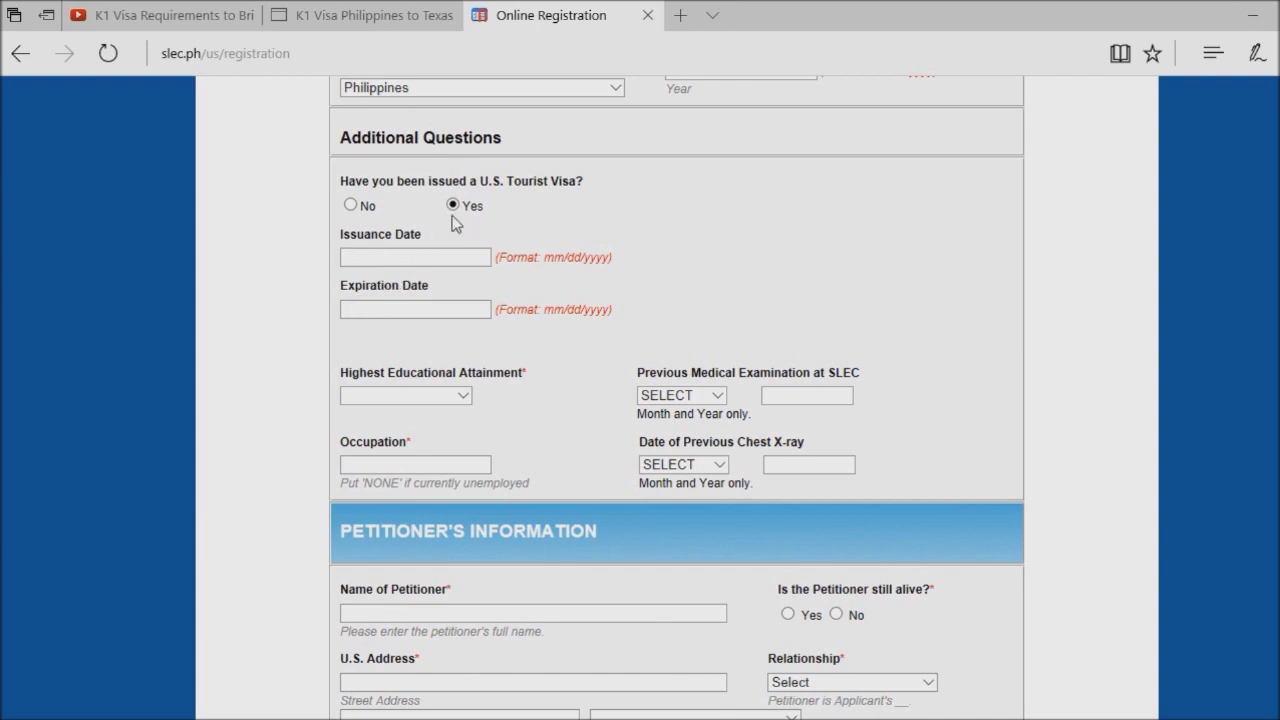
click(354, 207)
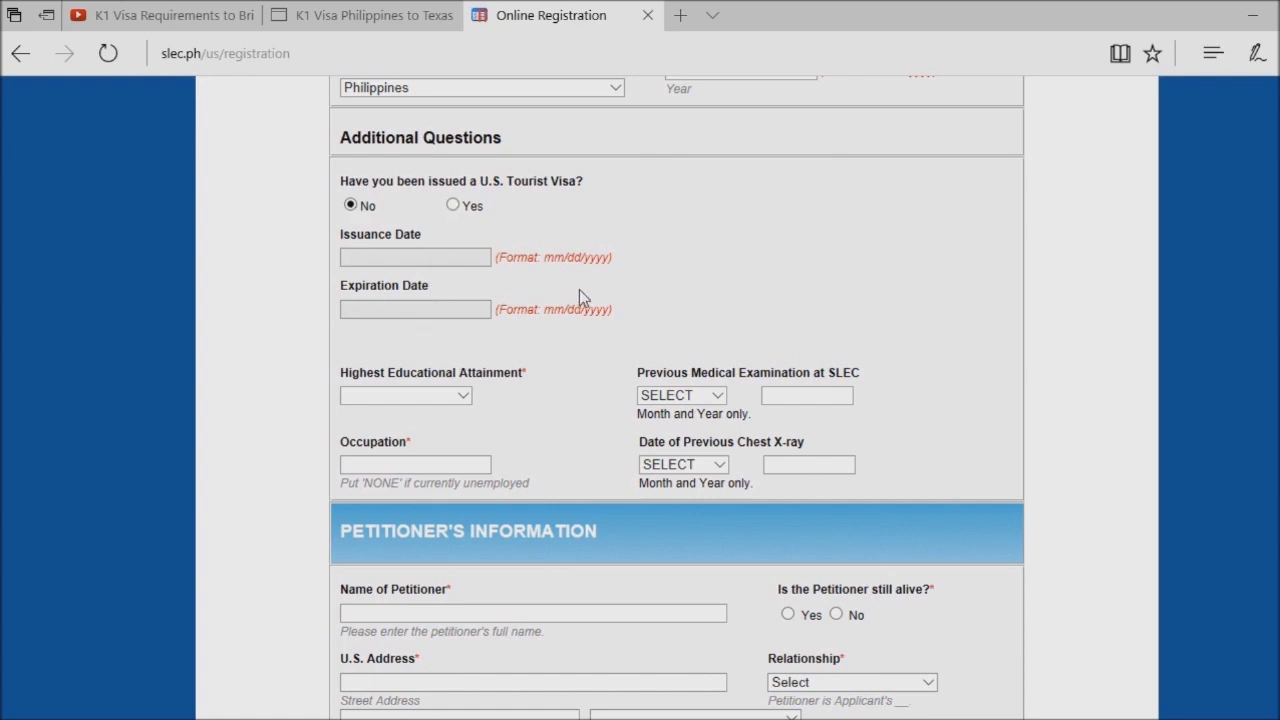
Check the Highest Educational Attainment options without choosing one, and go to the Occupation field
scroll(575, 290, down, 1)
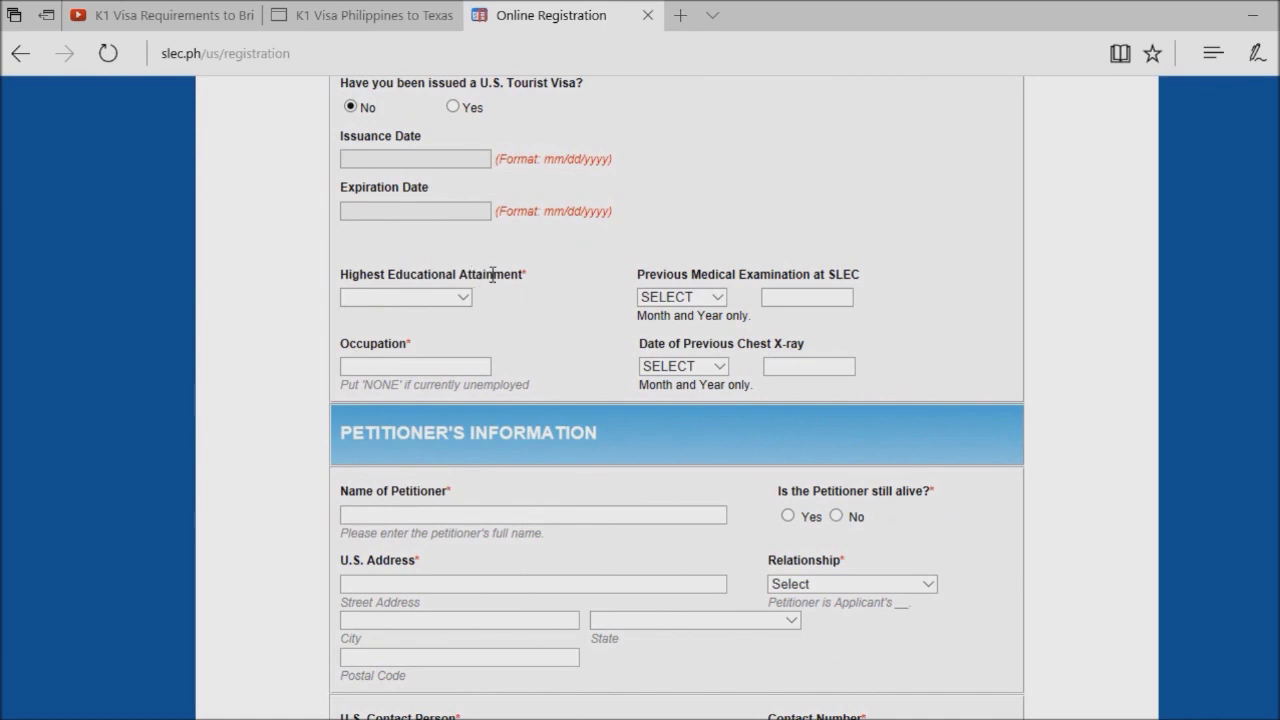
click(464, 300)
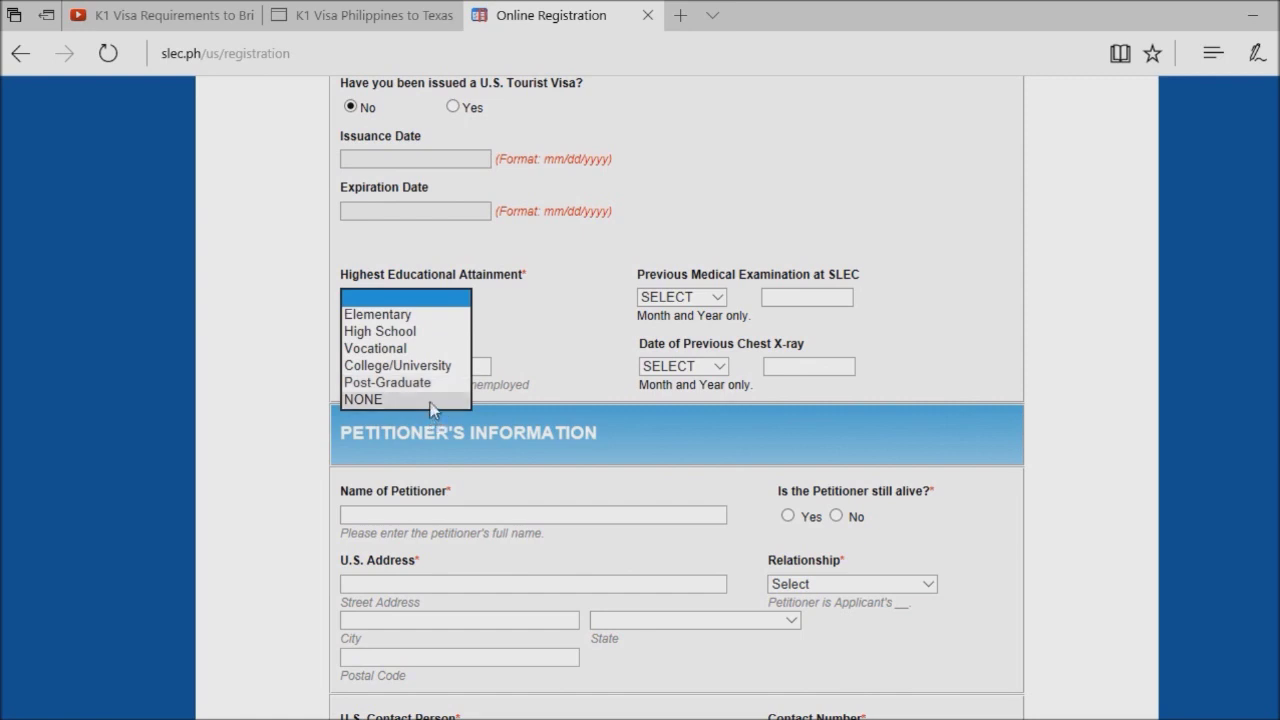
click(506, 340)
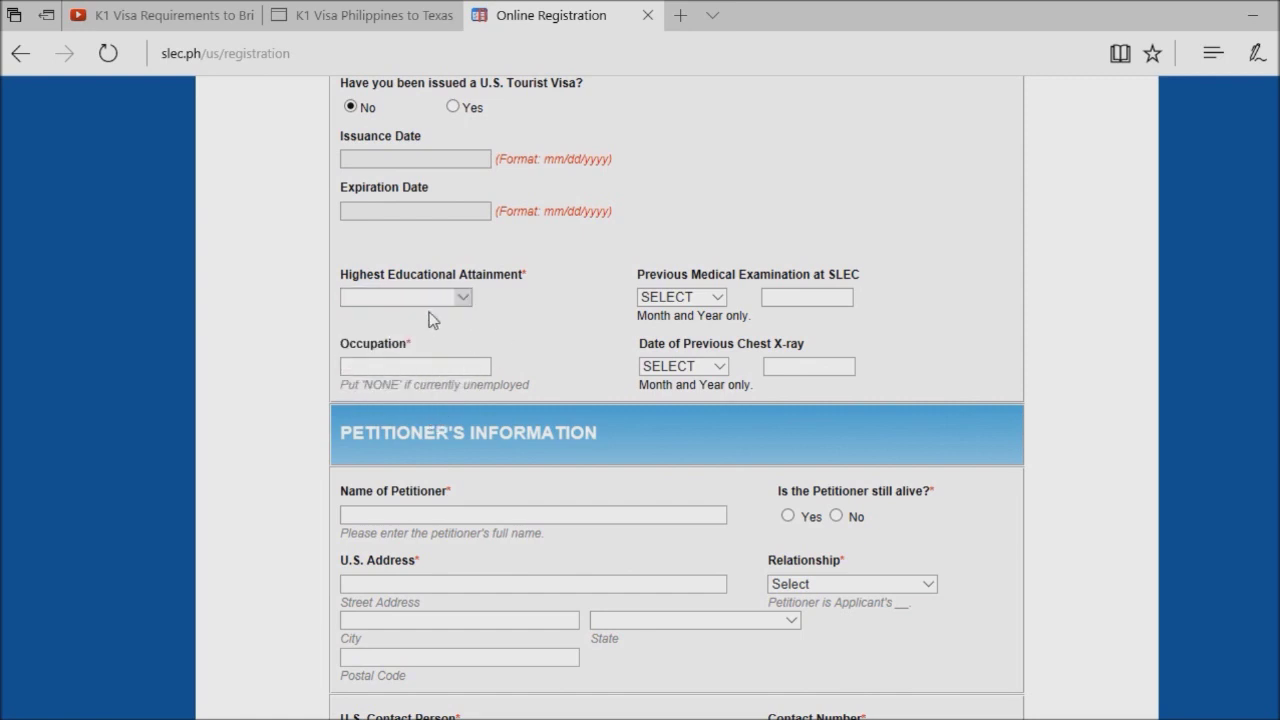
click(447, 373)
Examine the month and year fields for the previous SLEC medical examination and the previous chest X-ray
click(783, 298)
click(712, 297)
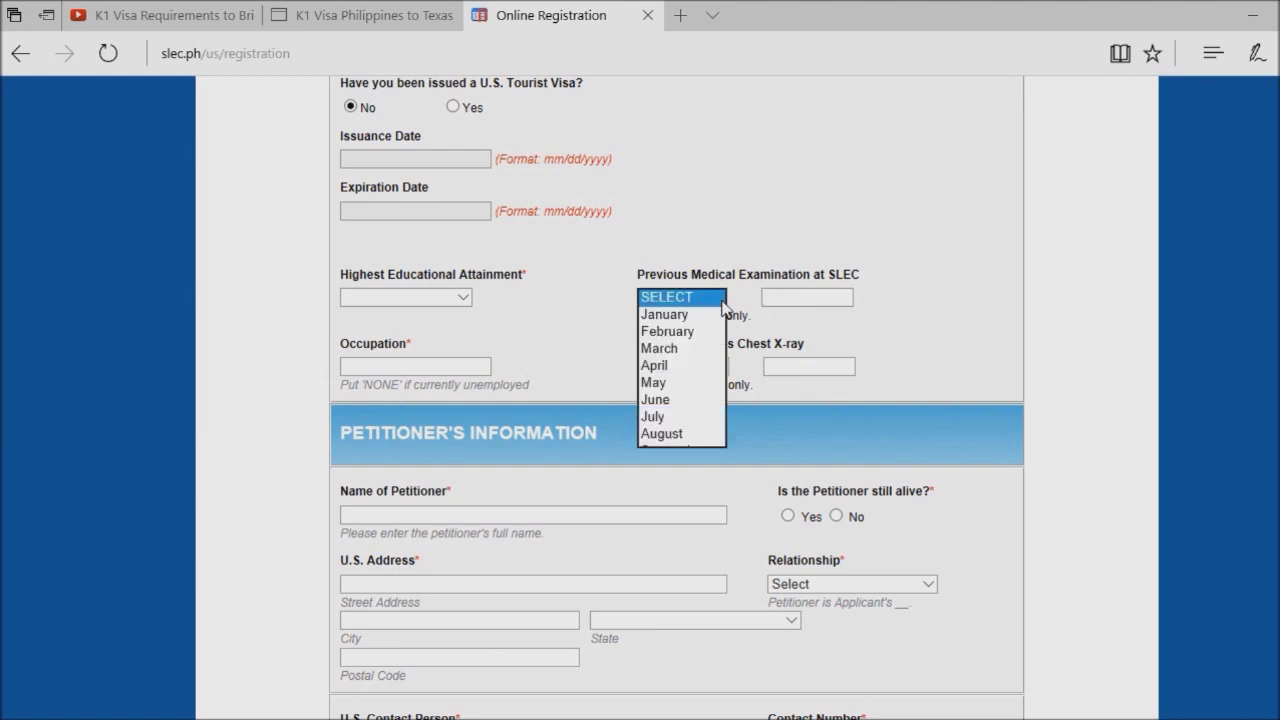
click(797, 298)
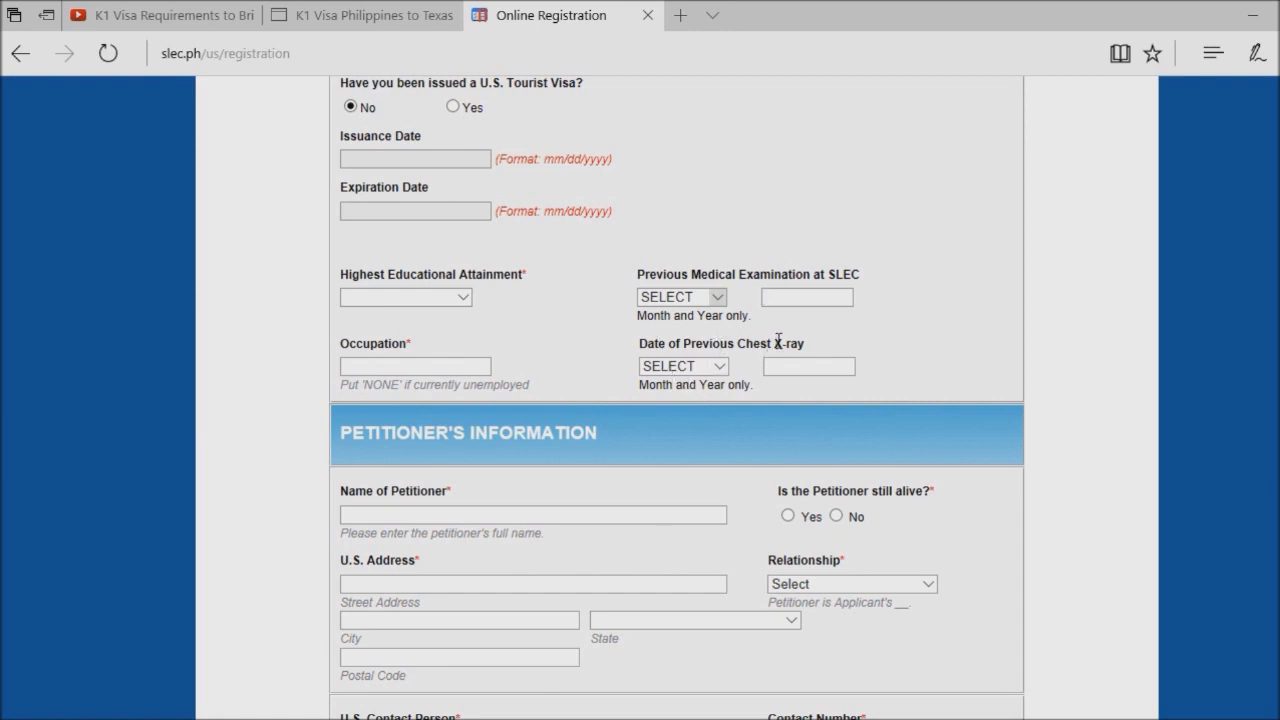
click(721, 368)
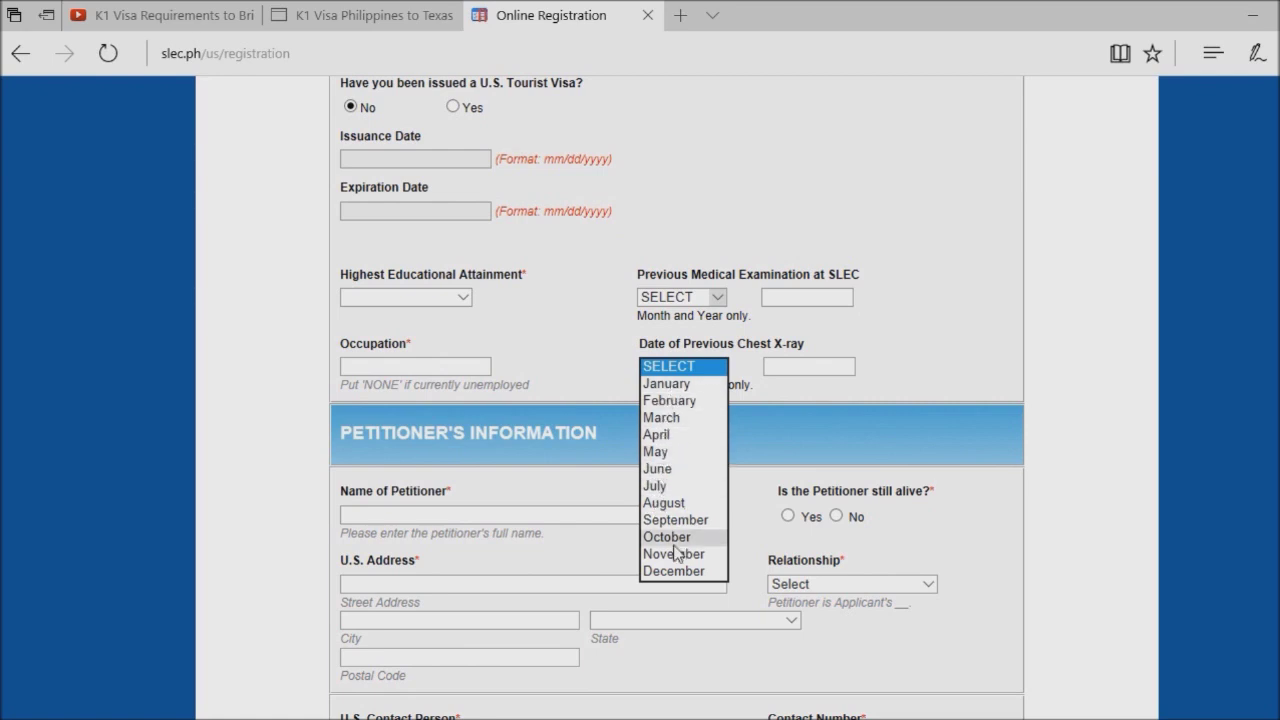
click(805, 367)
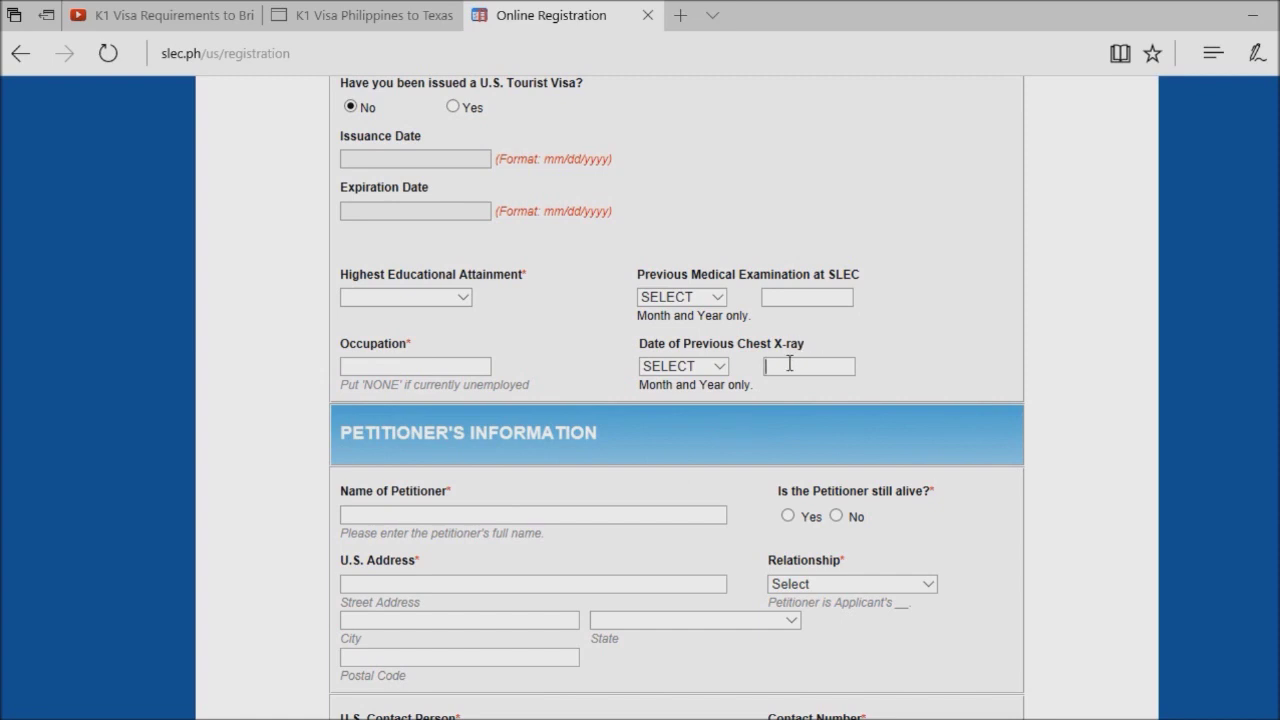
In the Petitioner's Information section, mark the petitioner as still alive and set the relationship to FIANCEE
scroll(787, 364, down, 1)
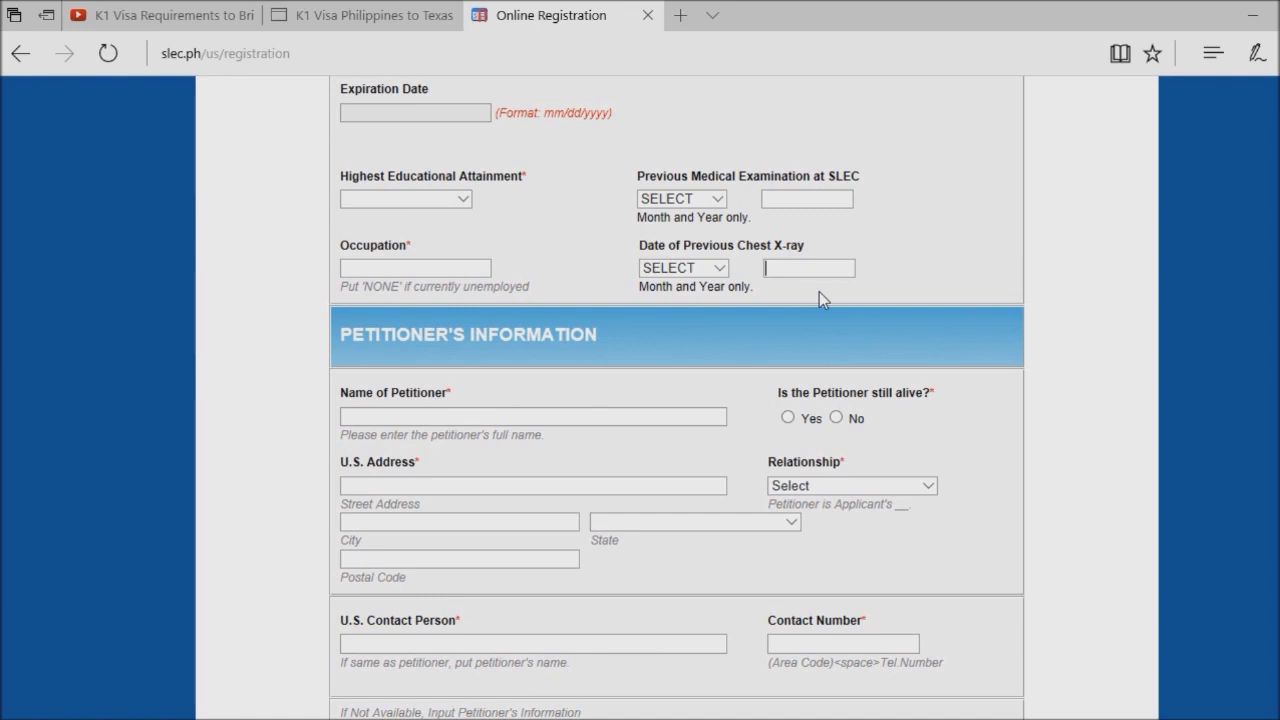
scroll(600, 340, down, 3)
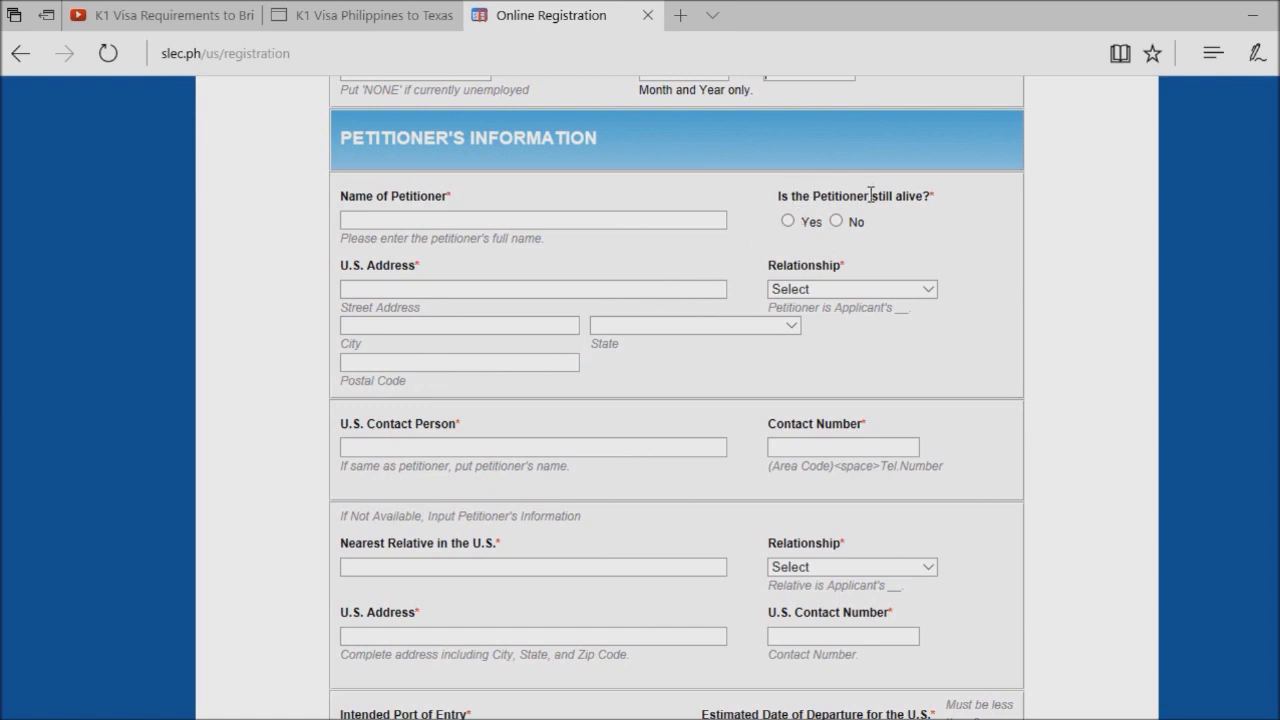
click(789, 222)
click(838, 221)
click(788, 222)
click(927, 292)
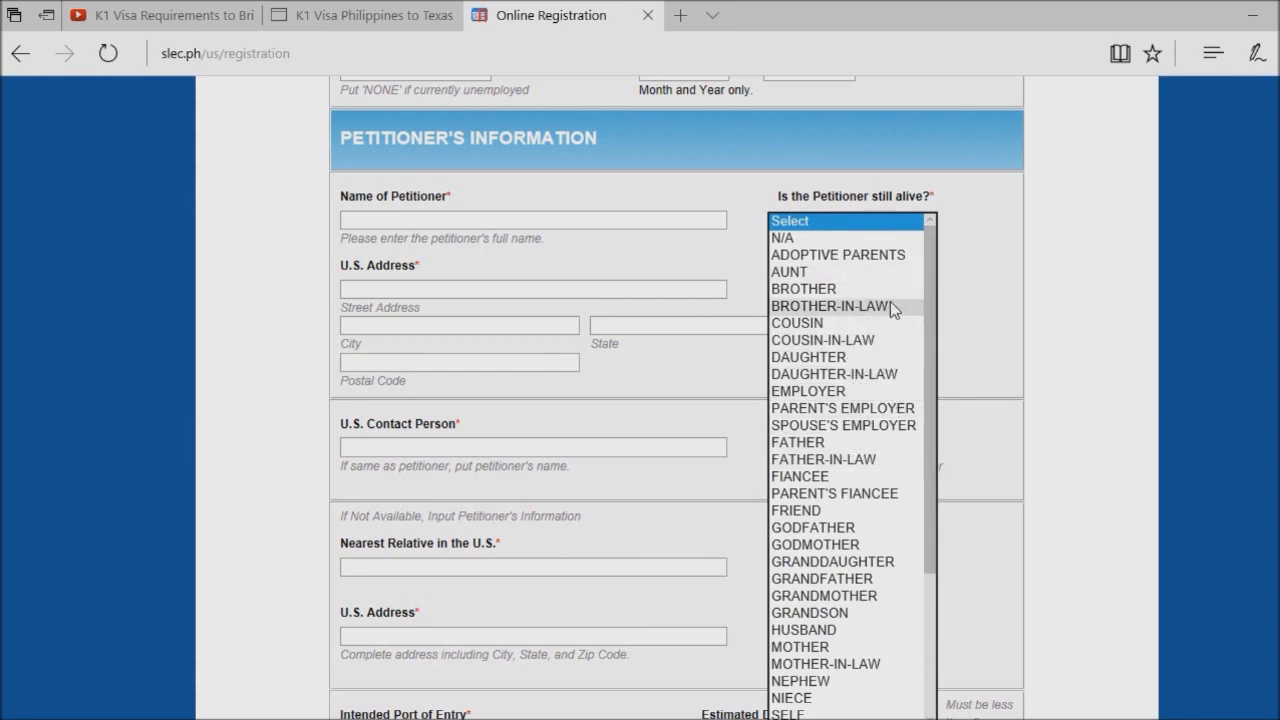
click(866, 478)
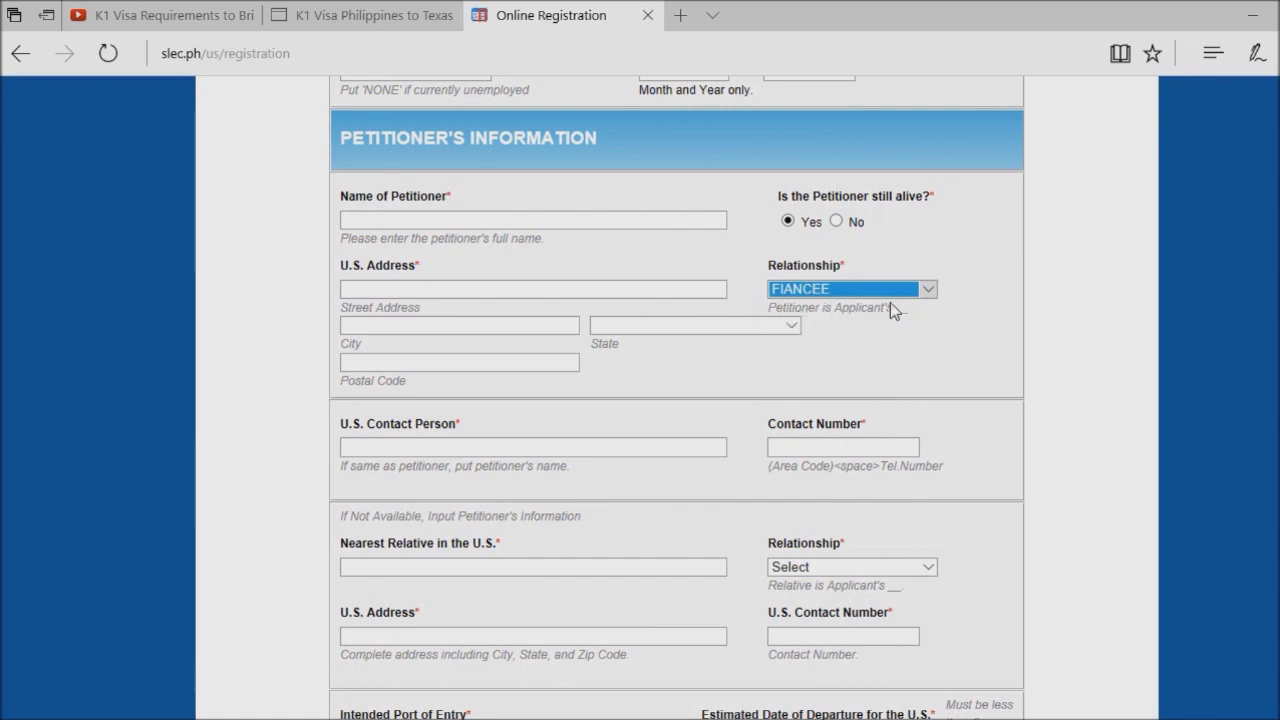
Review the U.S. contact person and nearest relative fields, including the relationship options for the relative, without choosing one
scroll(810, 372, down, 1)
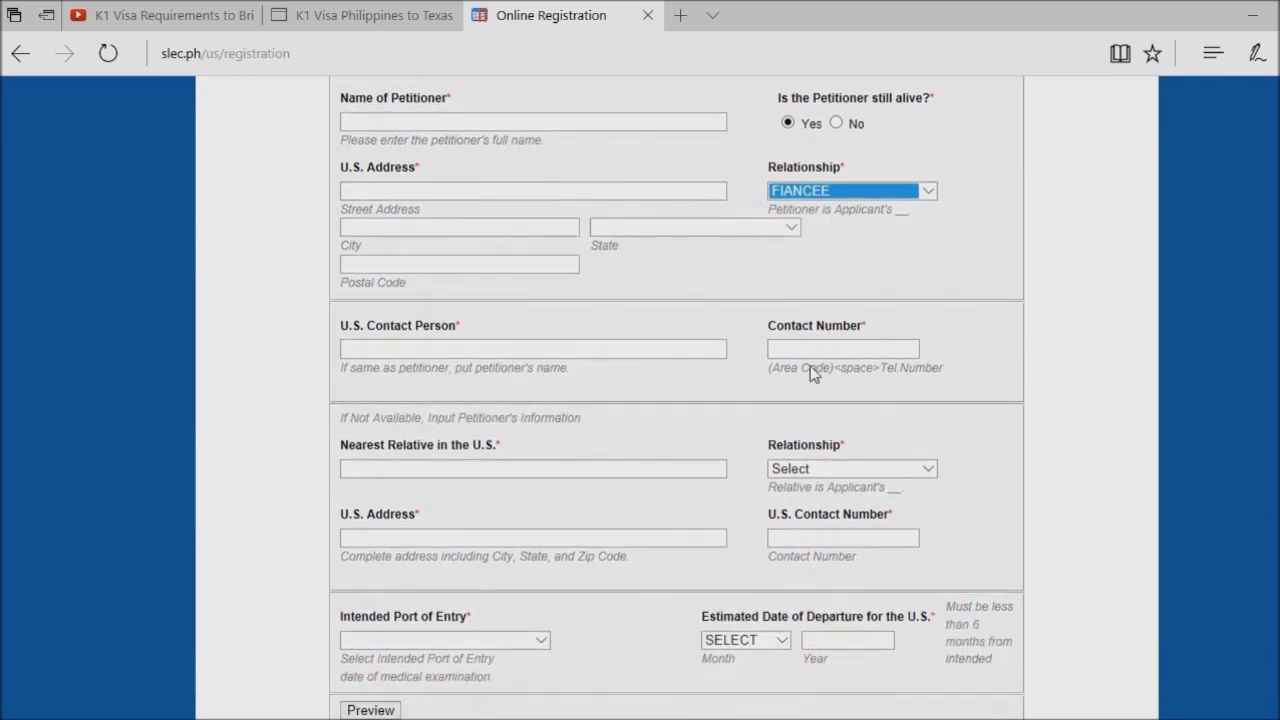
scroll(841, 338, down, 1)
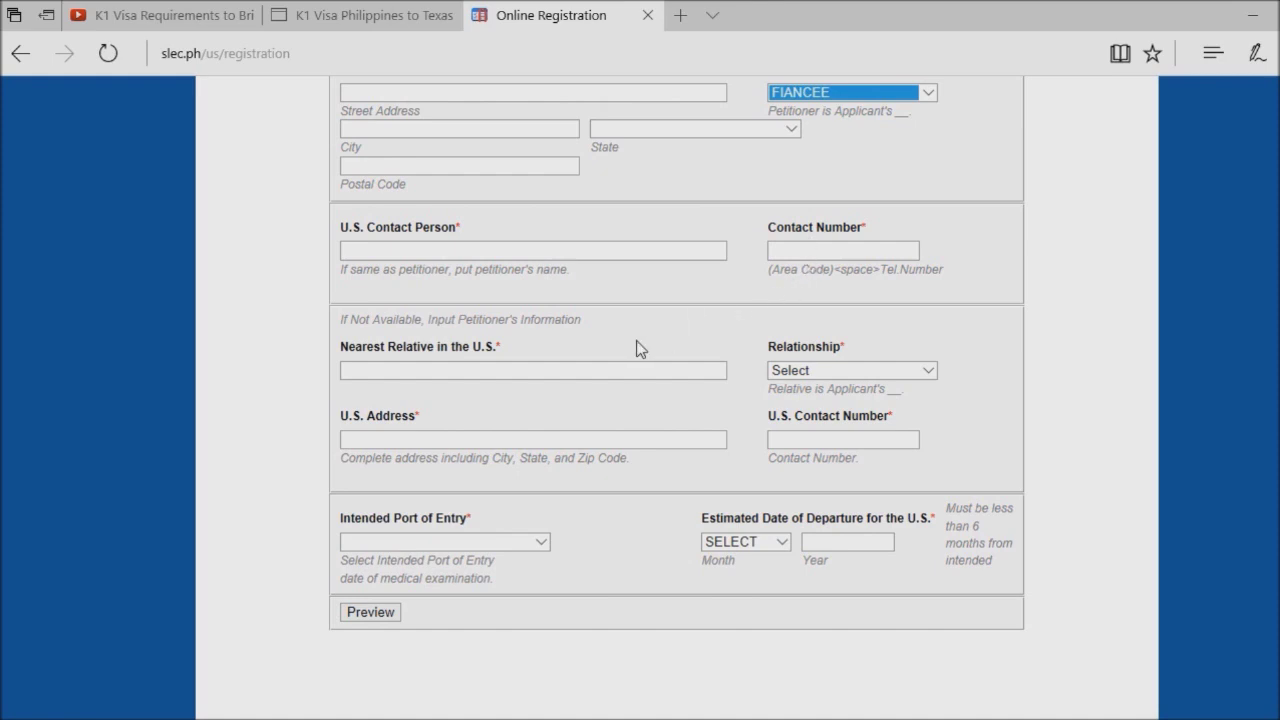
scroll(623, 349, down, 2)
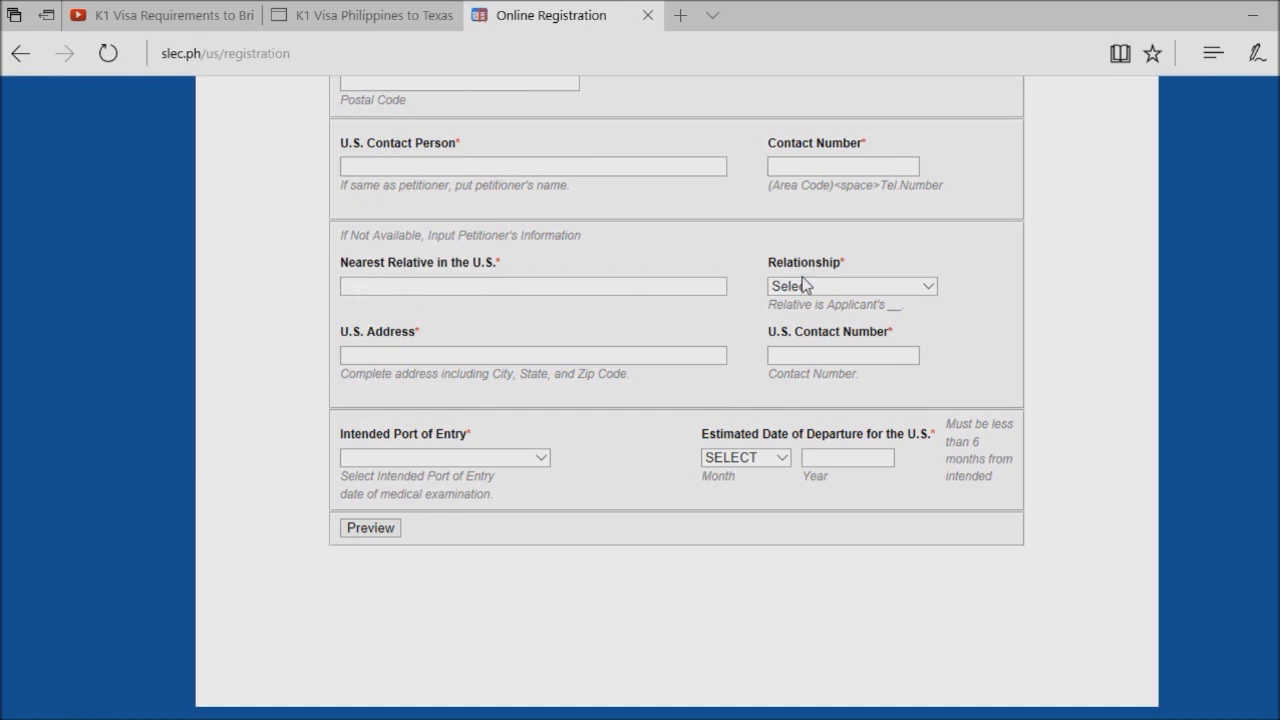
click(929, 289)
scroll(932, 285, down, 1)
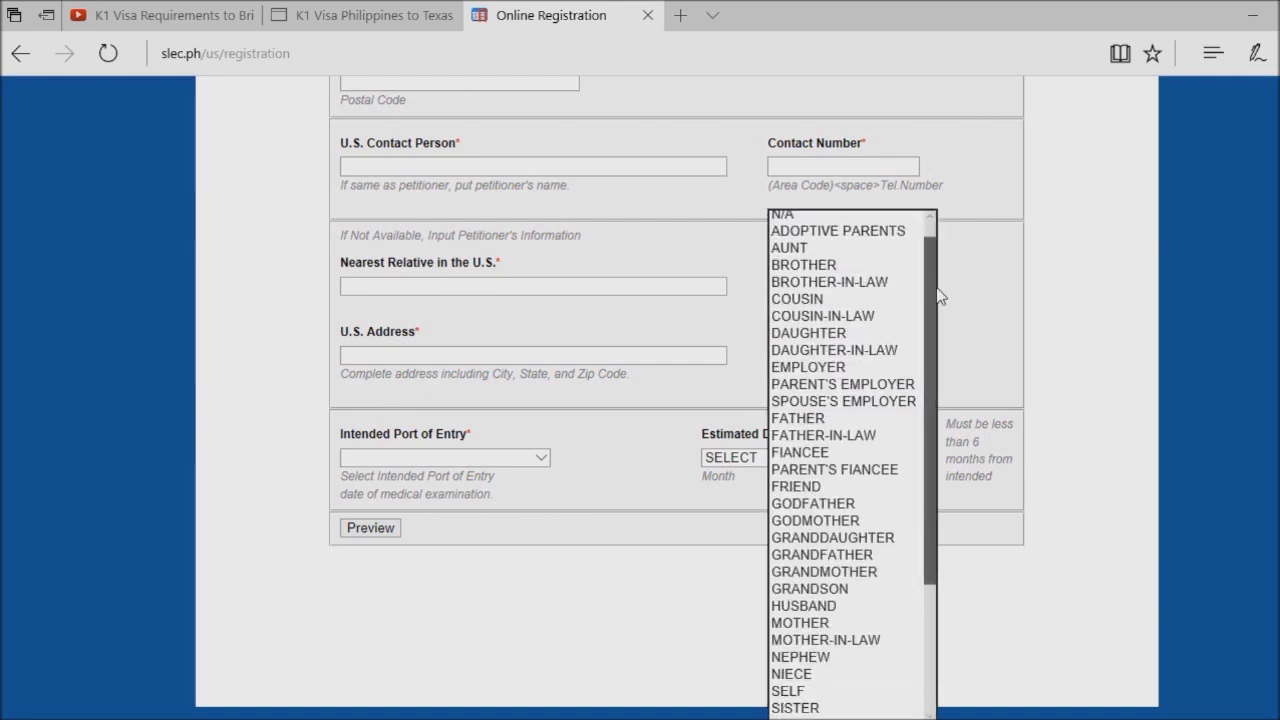
scroll(938, 294, down, 4)
scroll(932, 275, up, 4)
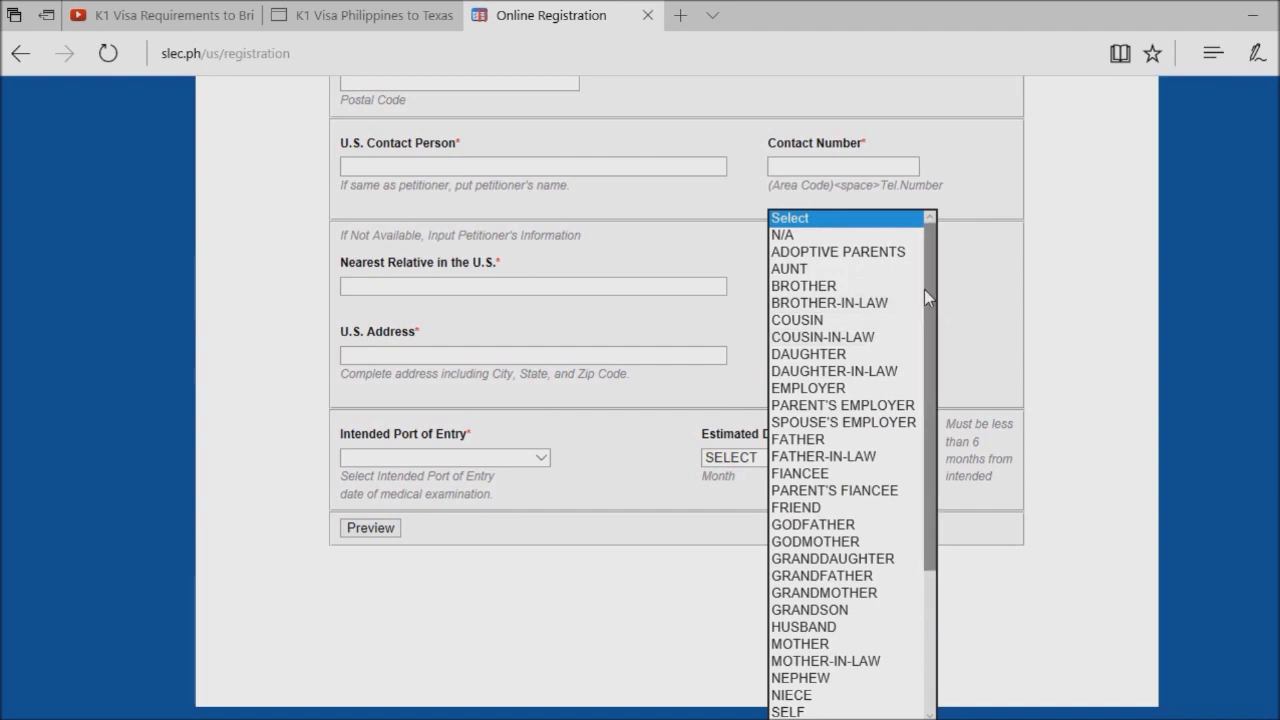
click(966, 323)
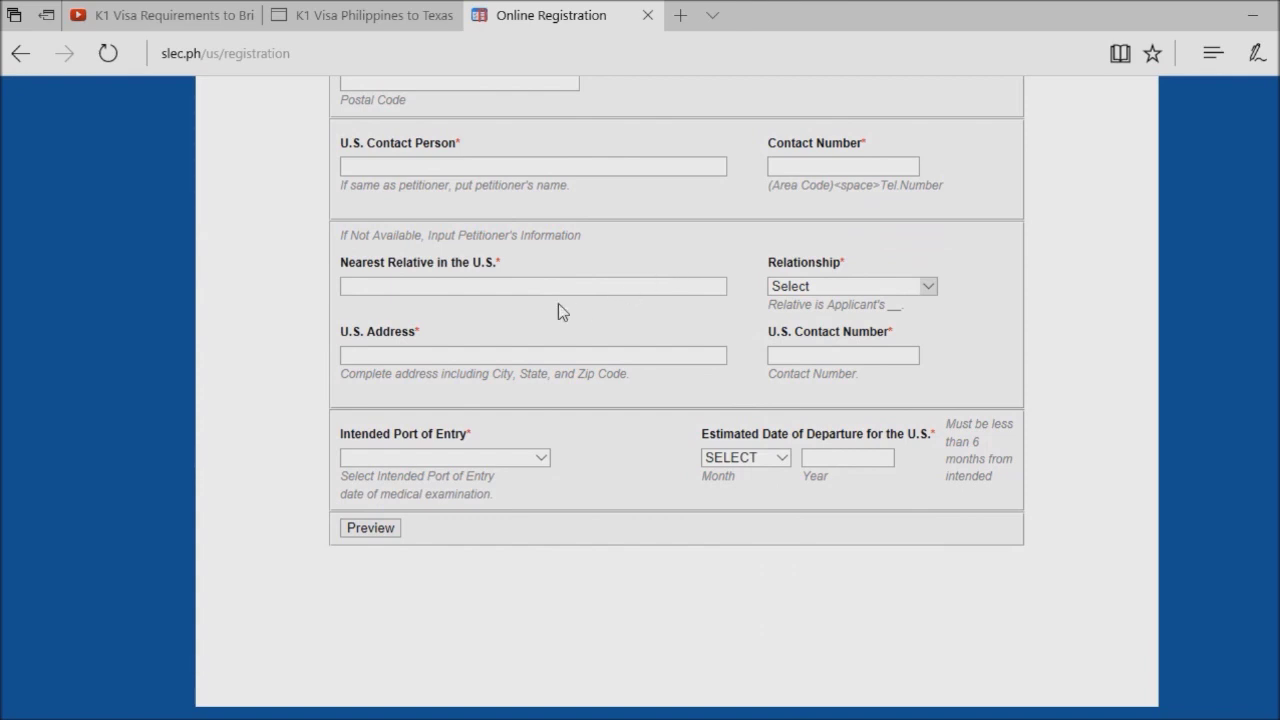
click(405, 287)
click(927, 286)
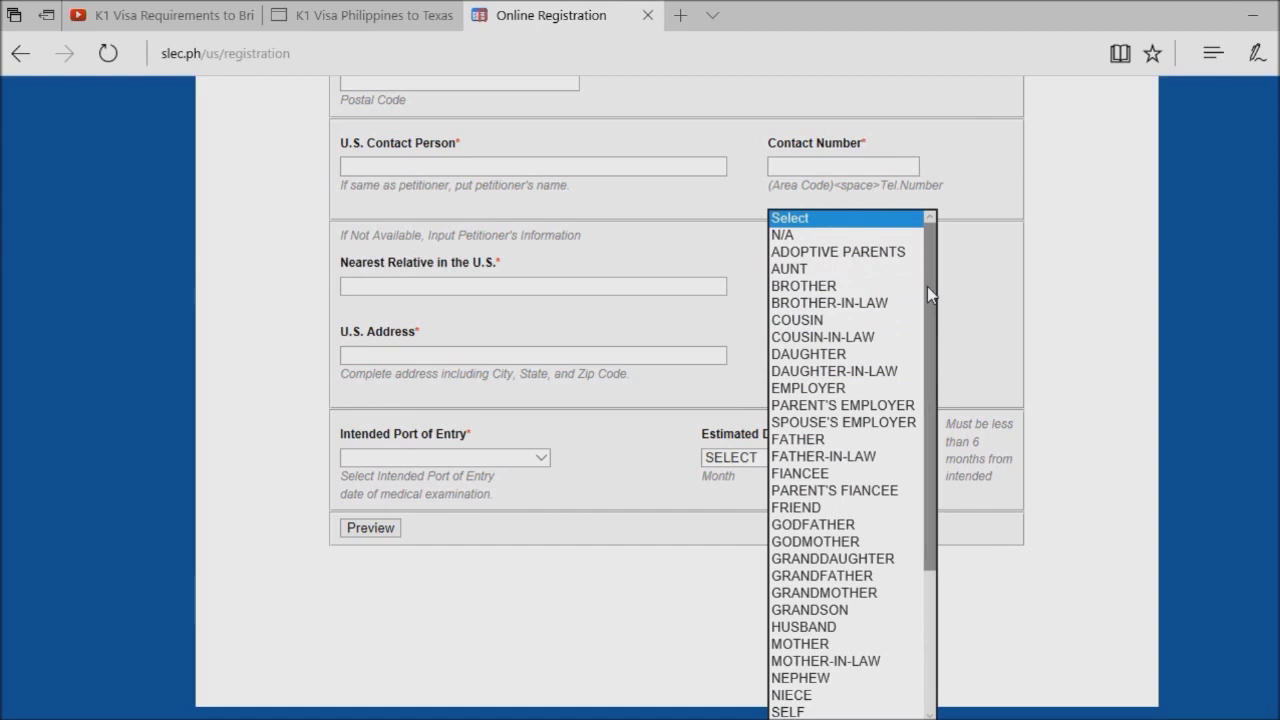
click(951, 363)
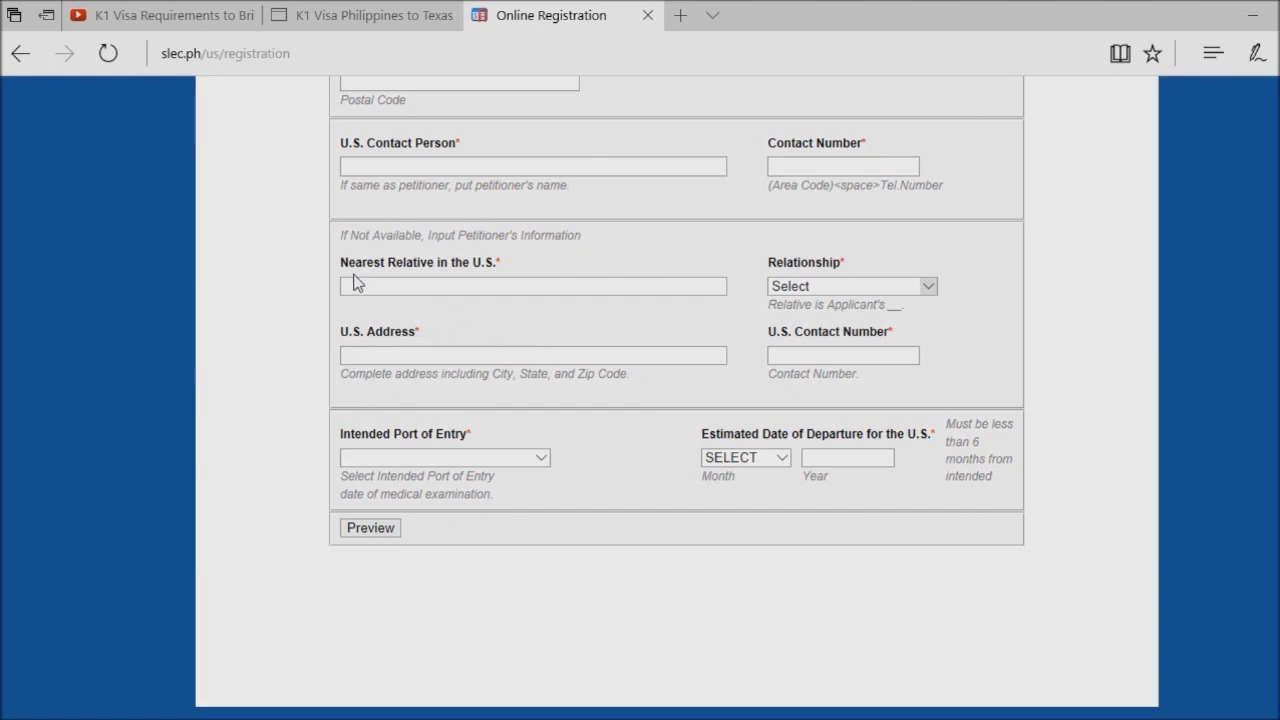
click(398, 286)
click(398, 286)
click(820, 360)
Browse the list of states and territories for the Intended Port of Entry without selecting one
click(540, 461)
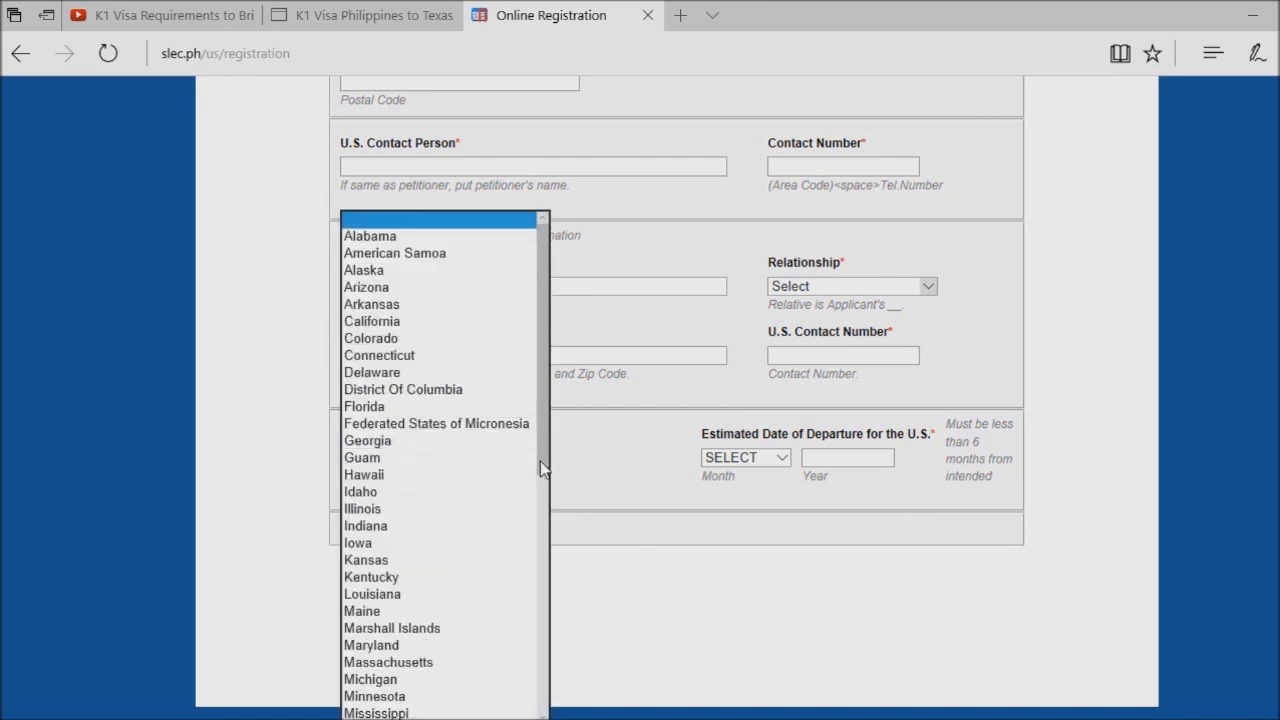
scroll(453, 338, down, 9)
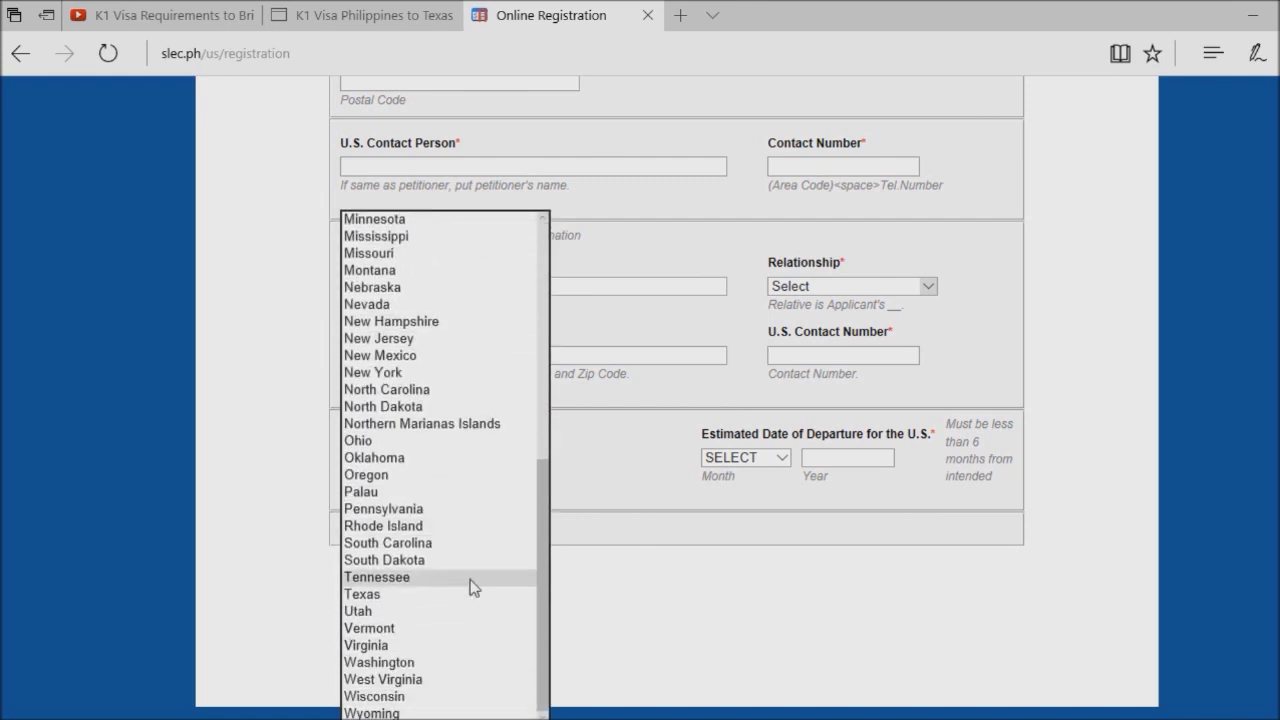
scroll(460, 474, up, 7)
scroll(460, 466, up, 2)
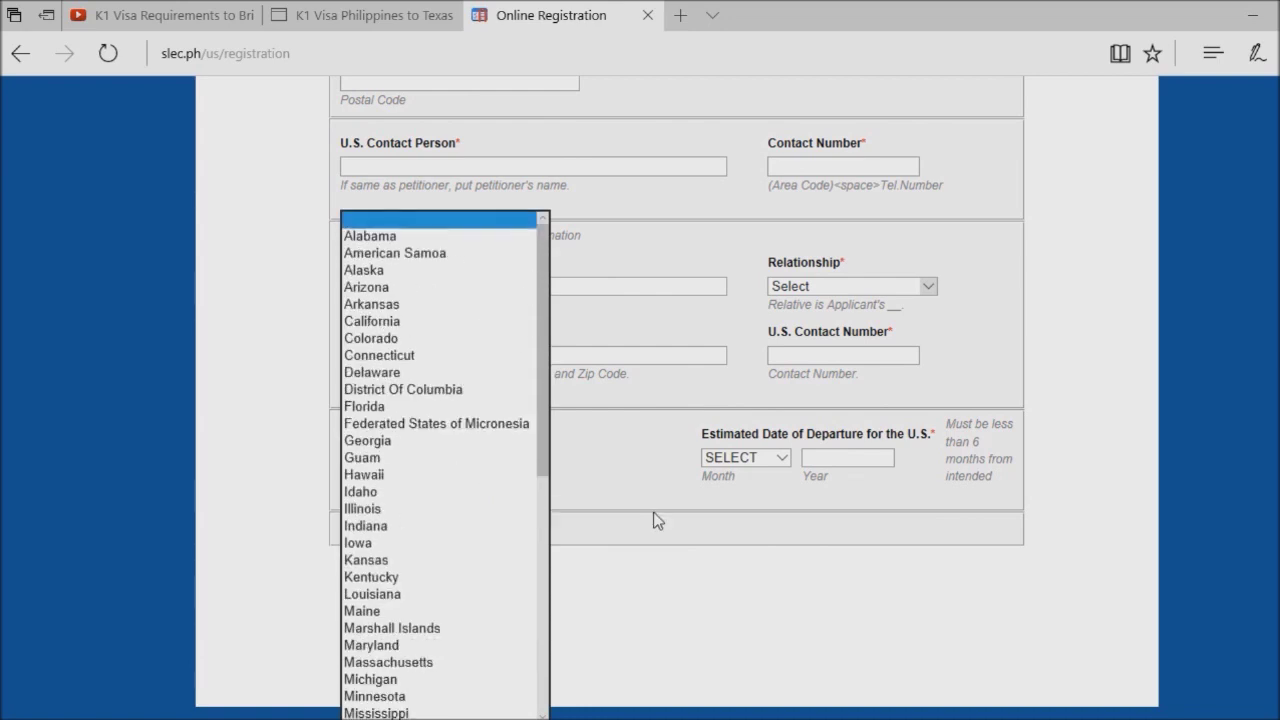
click(597, 470)
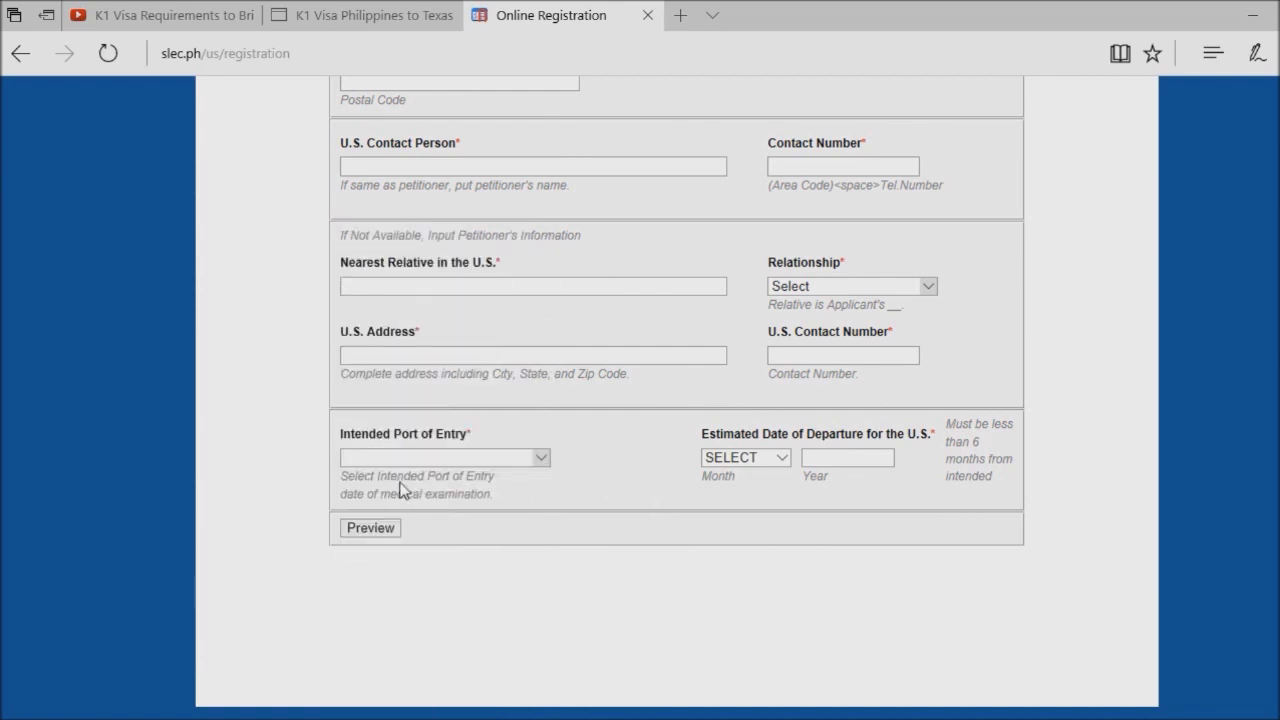
Check the Intended Port of Entry options and the month options for the estimated date of departure, leaving both unselected
click(537, 458)
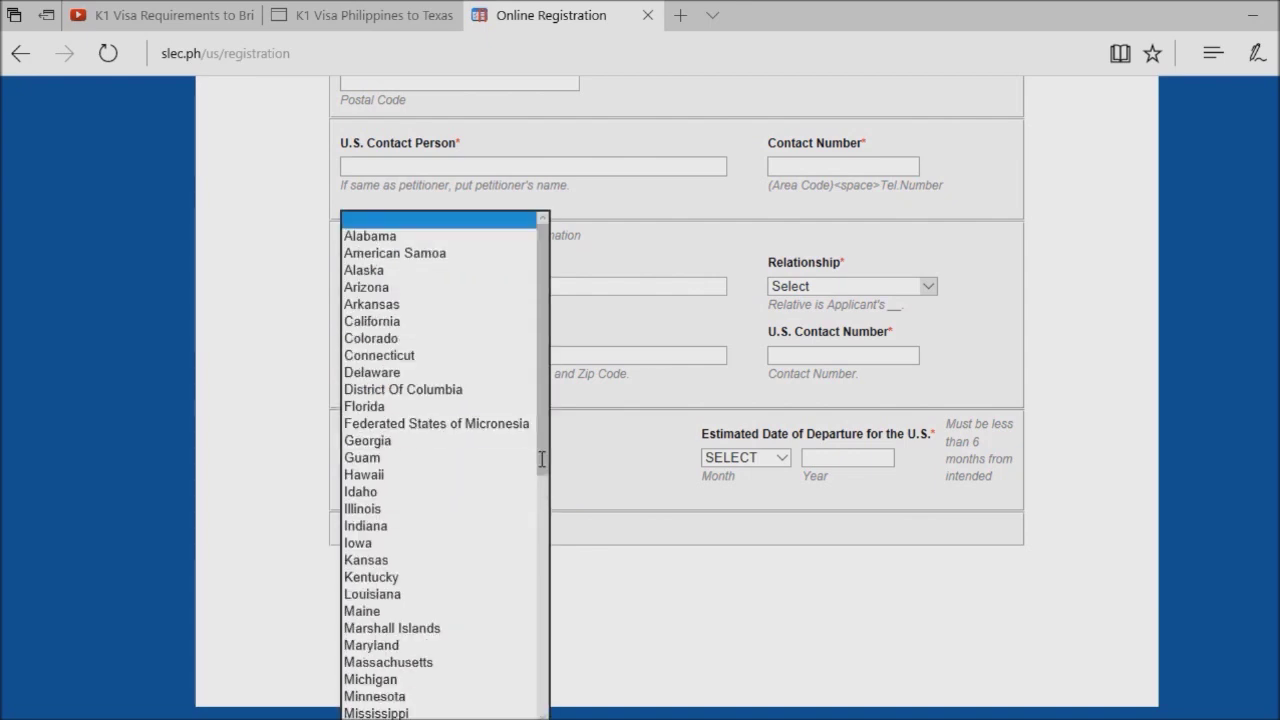
click(613, 524)
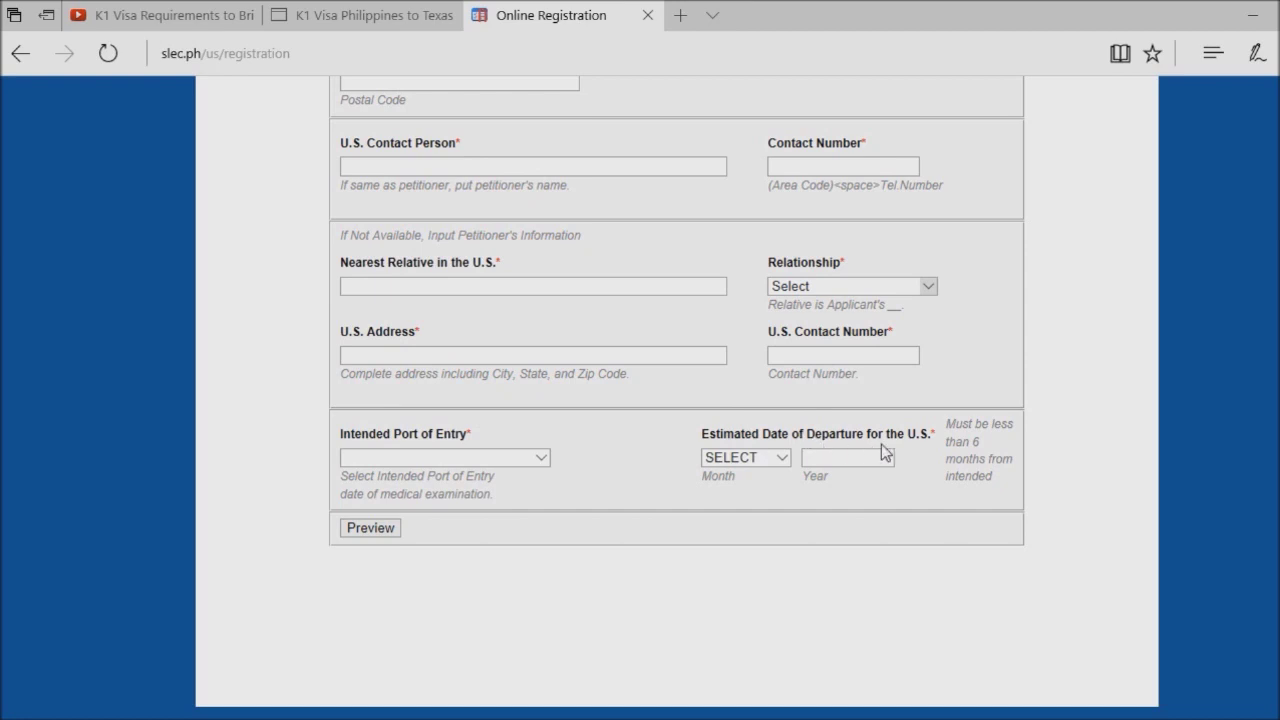
click(781, 461)
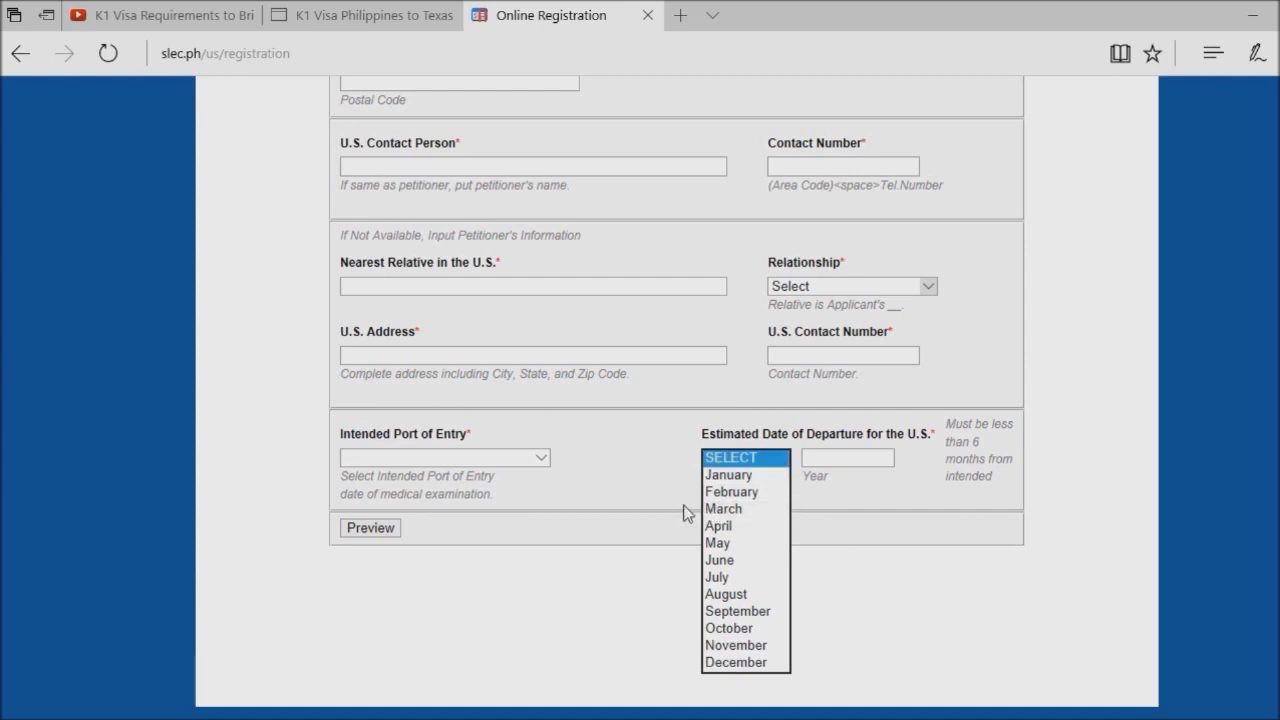
click(648, 491)
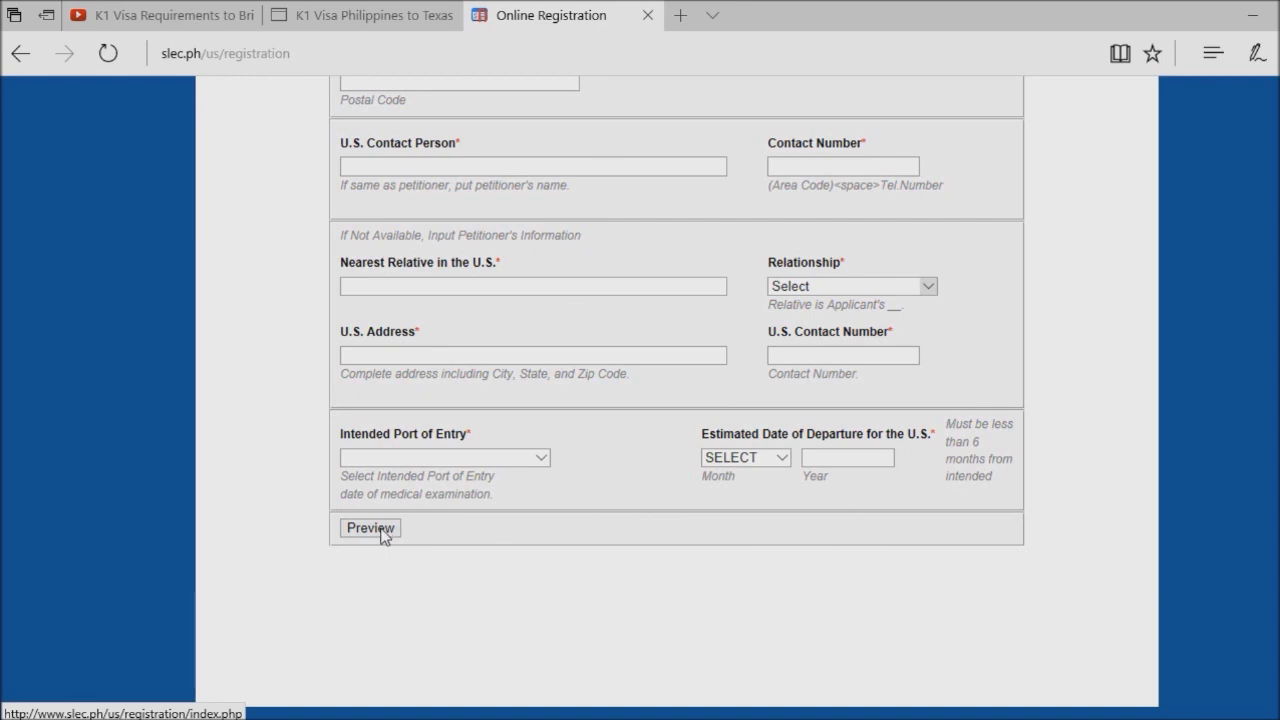
Review the registration instructions above the Case Information section, including how to preview, correct and submit the data
scroll(620, 440, up, 15)
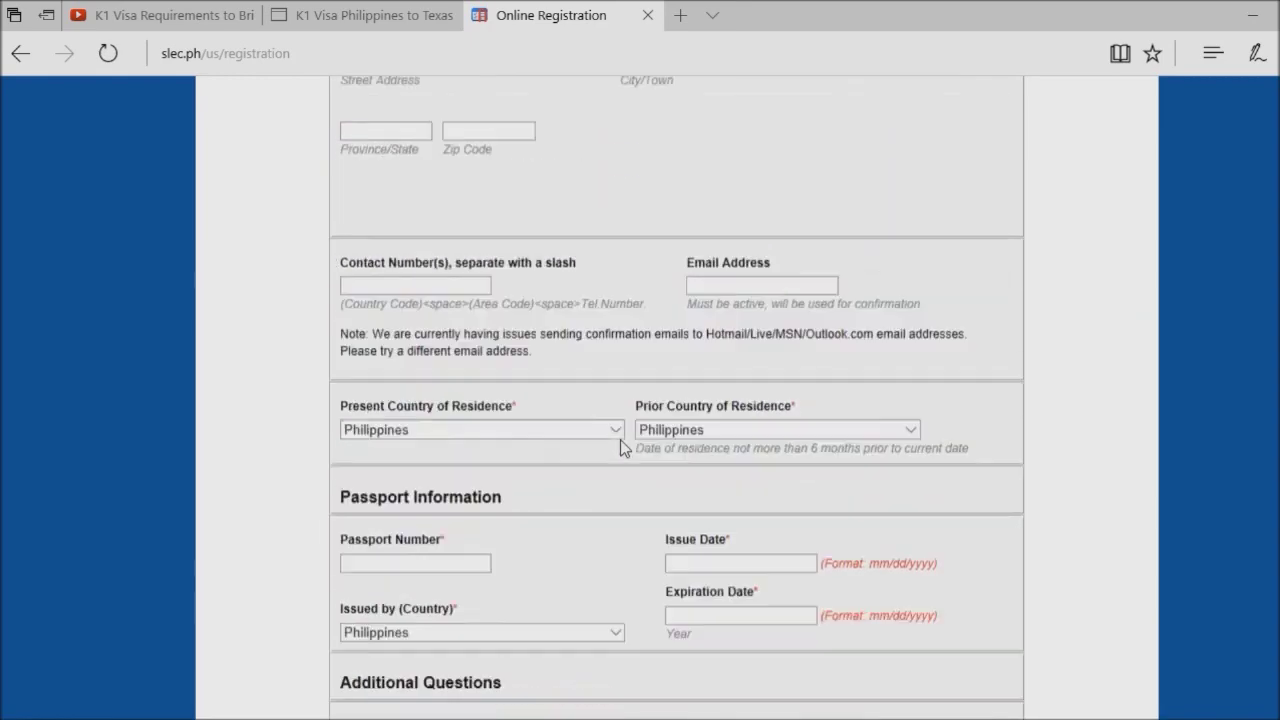
scroll(620, 442, up, 10)
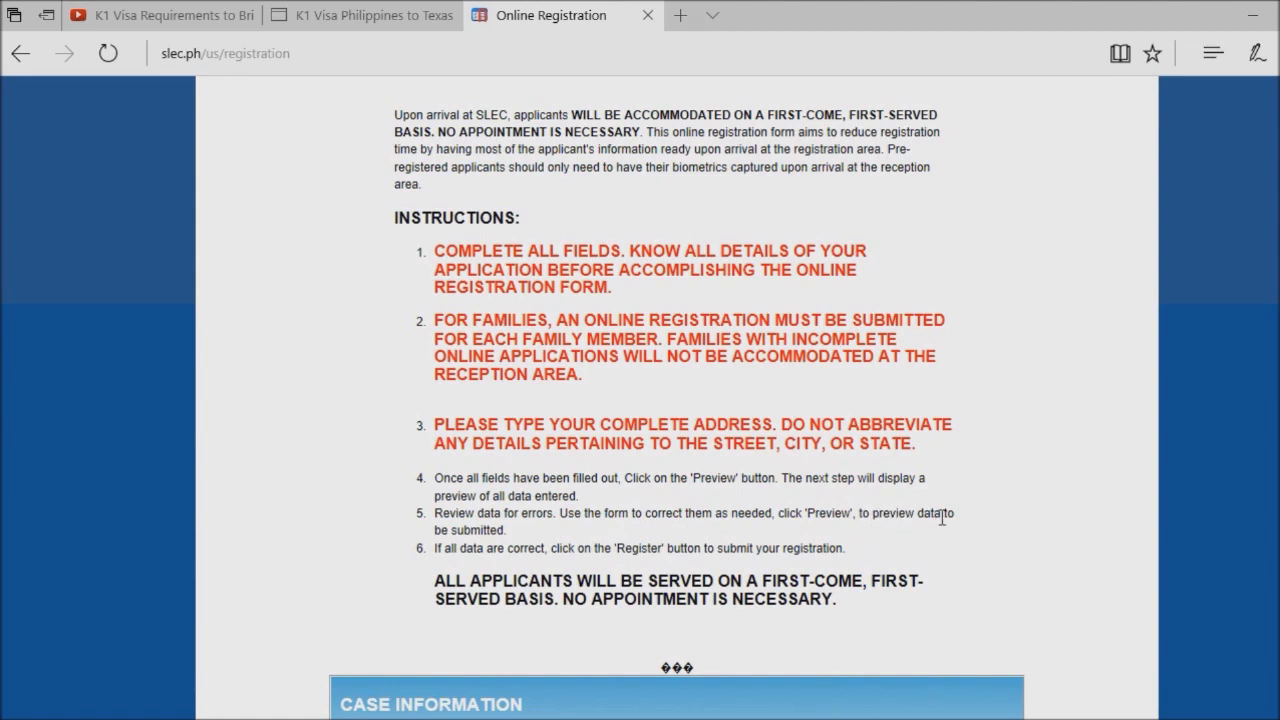
scroll(640, 540, down, 1)
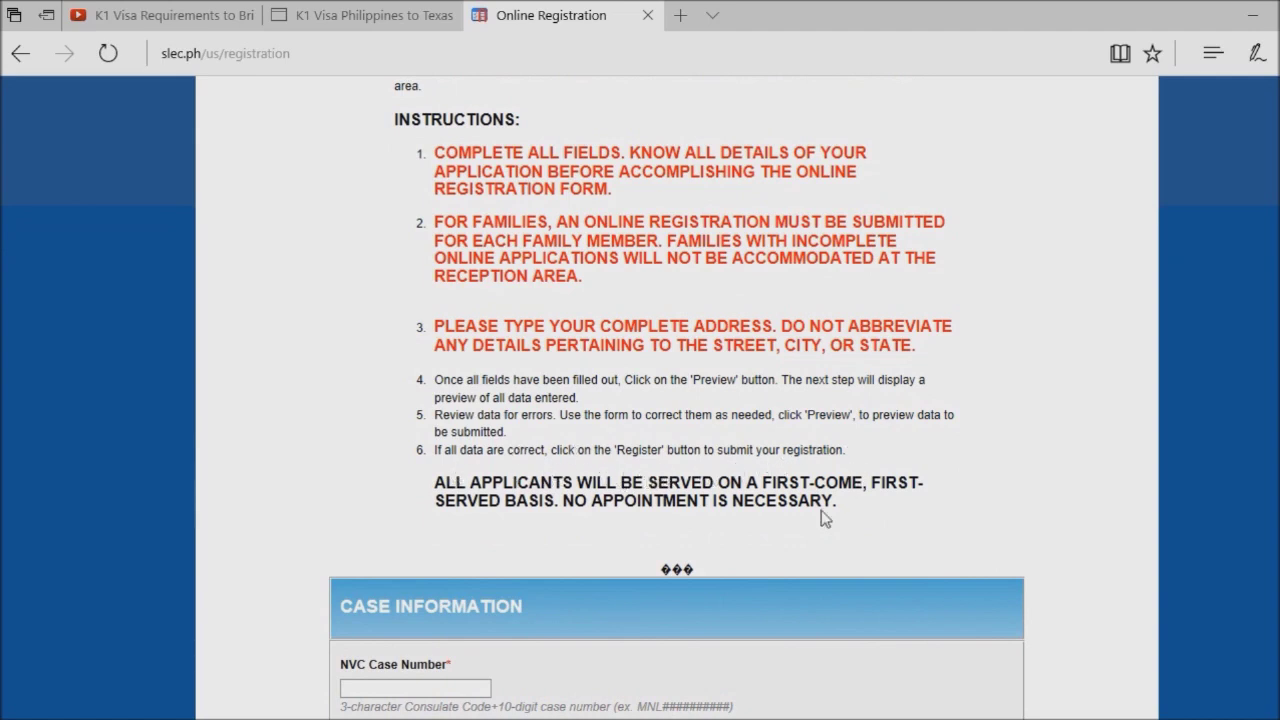
Look over the form from Case Information through the passport, additional questions and petitioner sections to the departure details
scroll(821, 510, down, 10)
scroll(821, 510, down, 6)
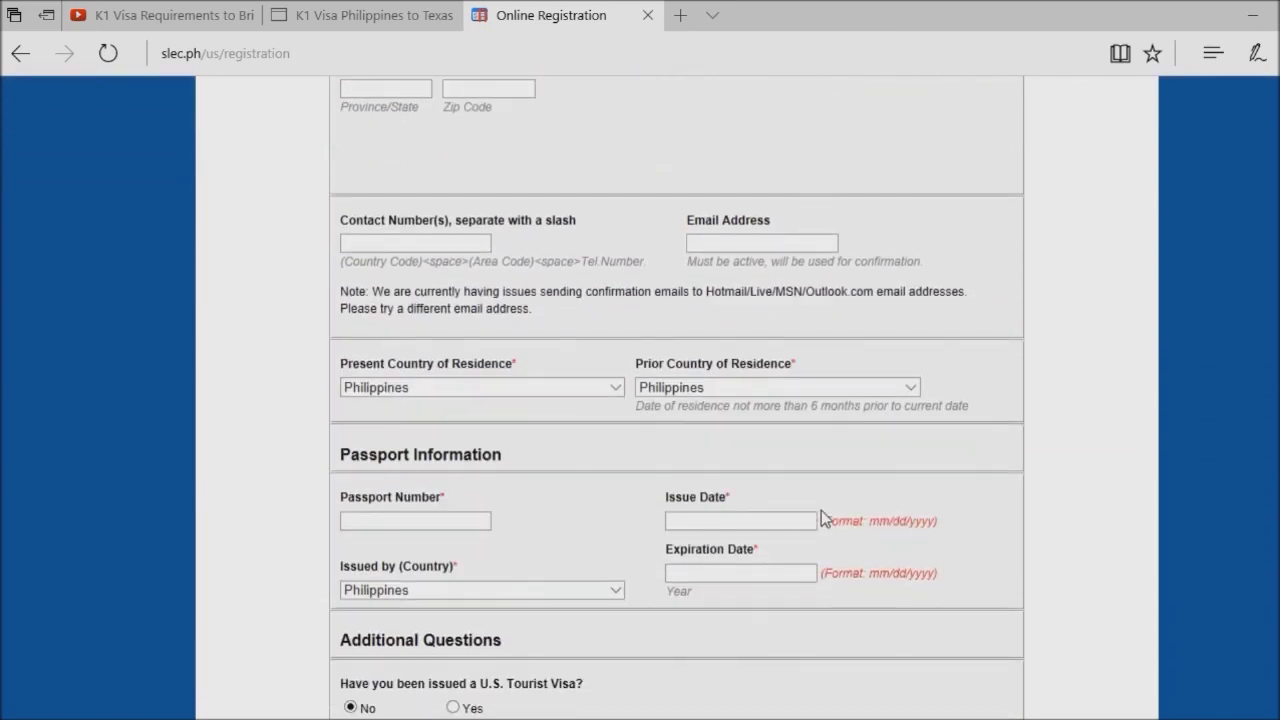
scroll(821, 517, down, 5)
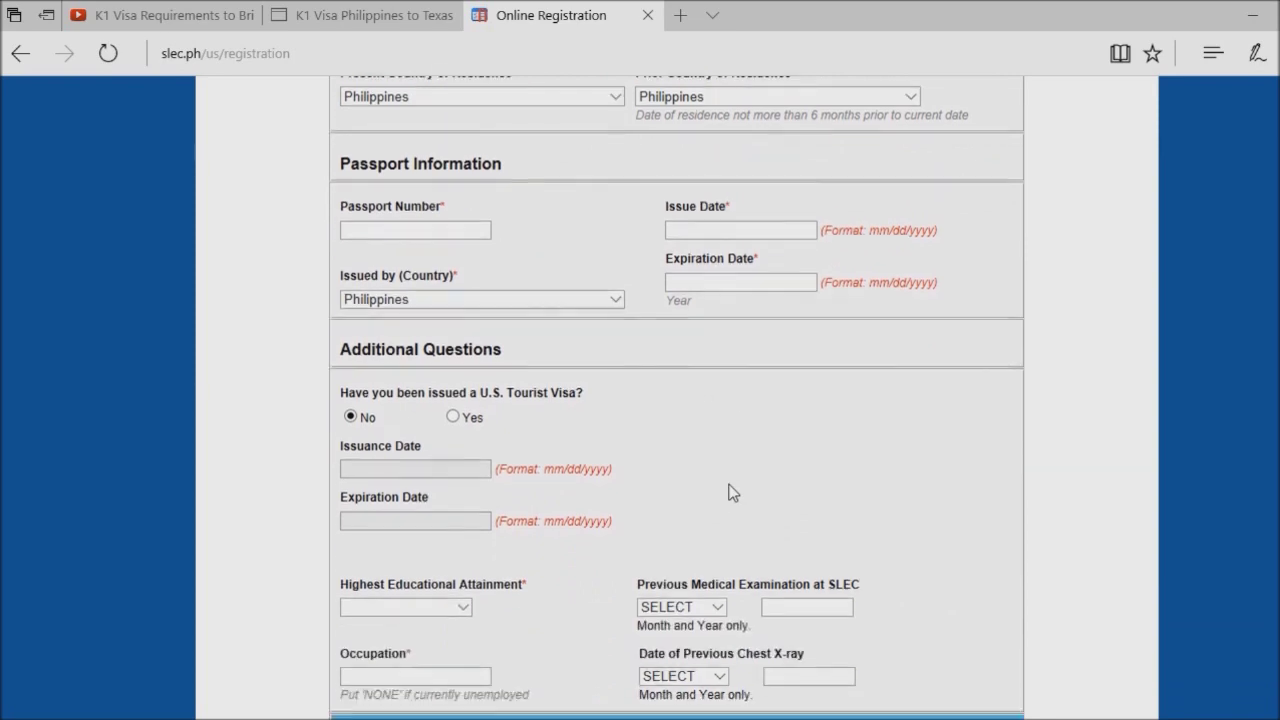
scroll(730, 490, down, 6)
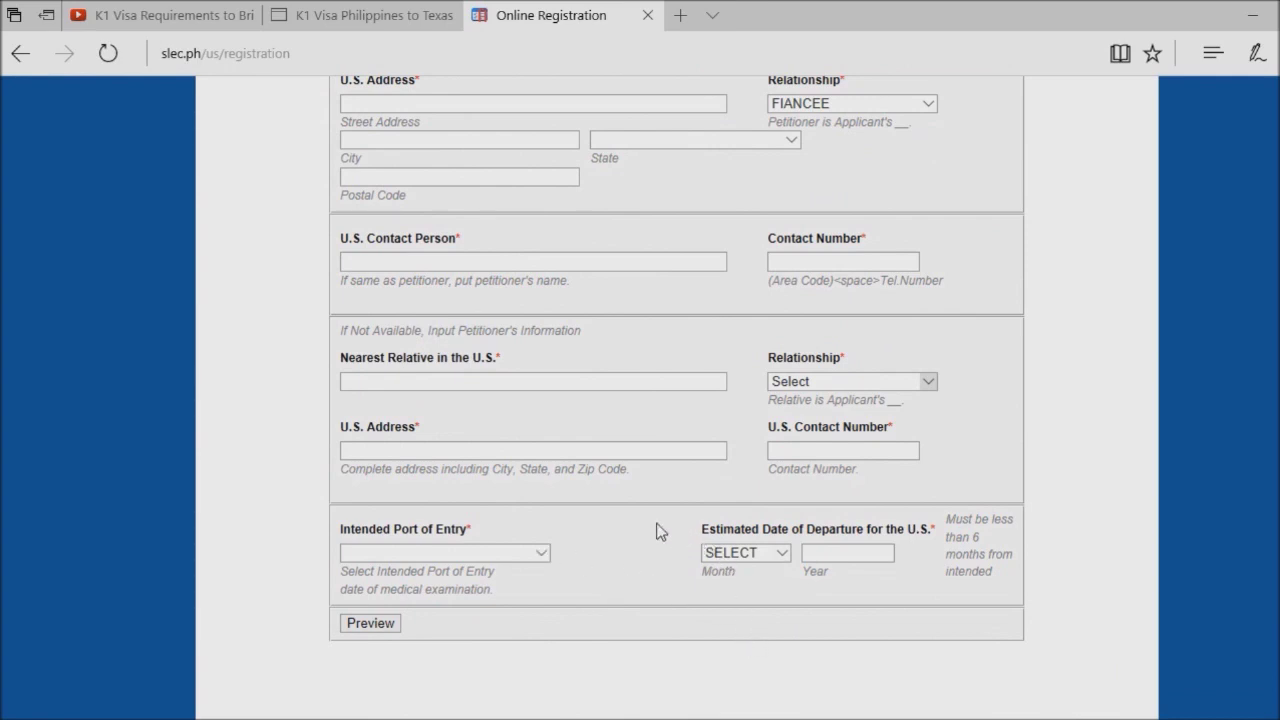
Go back through the form sections to Case Information, and recheck the case fields and the applicant's basic and contact information fields
scroll(656, 531, up, 1)
scroll(656, 531, up, 5)
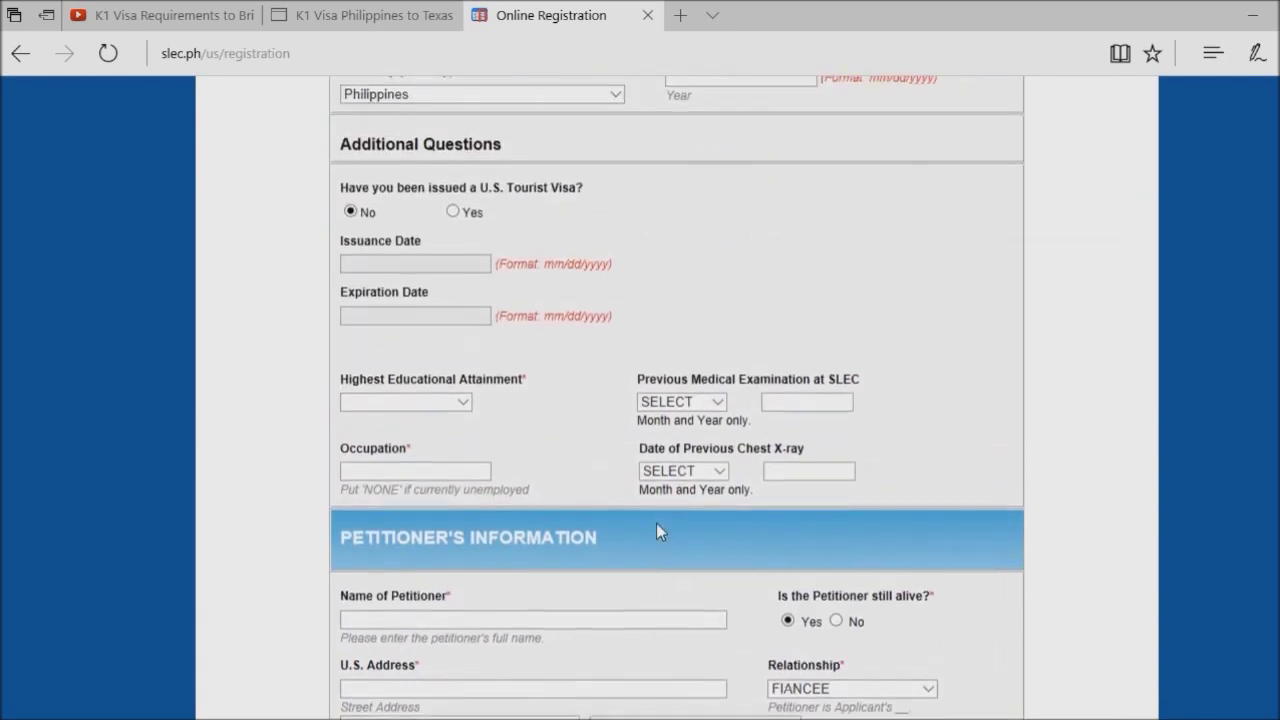
scroll(656, 531, up, 3)
scroll(656, 523, up, 3)
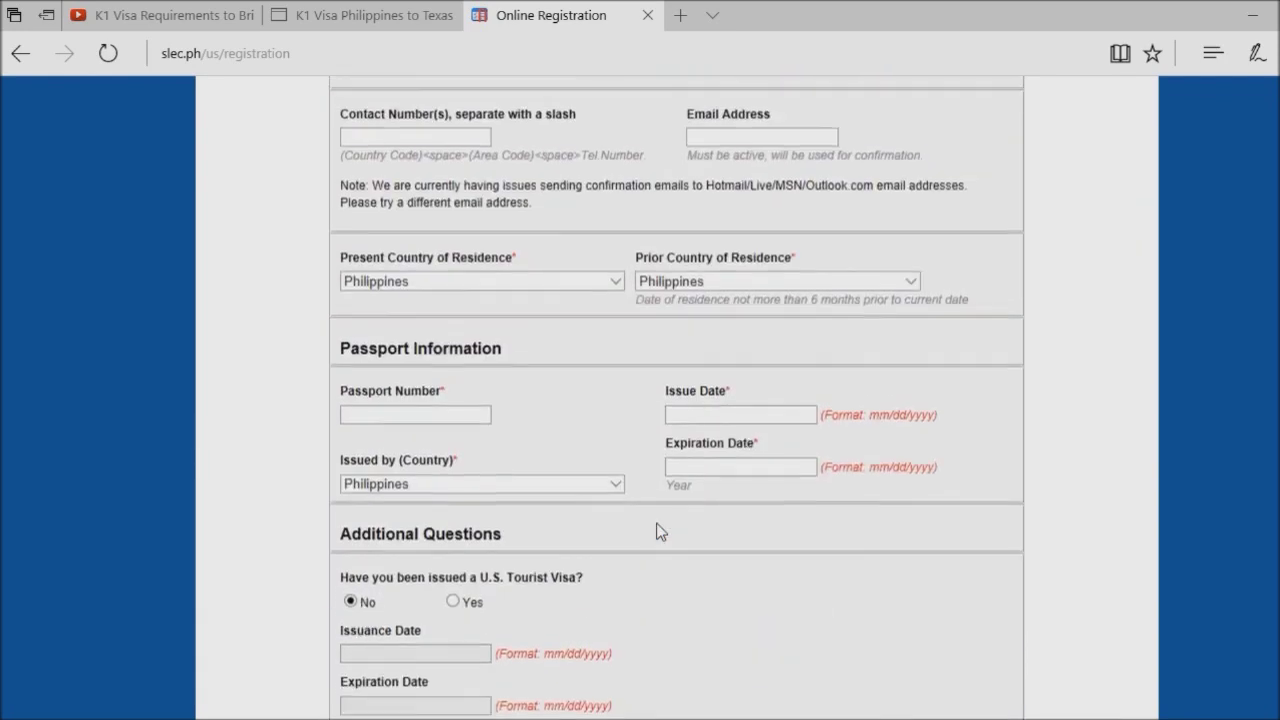
scroll(656, 531, up, 7)
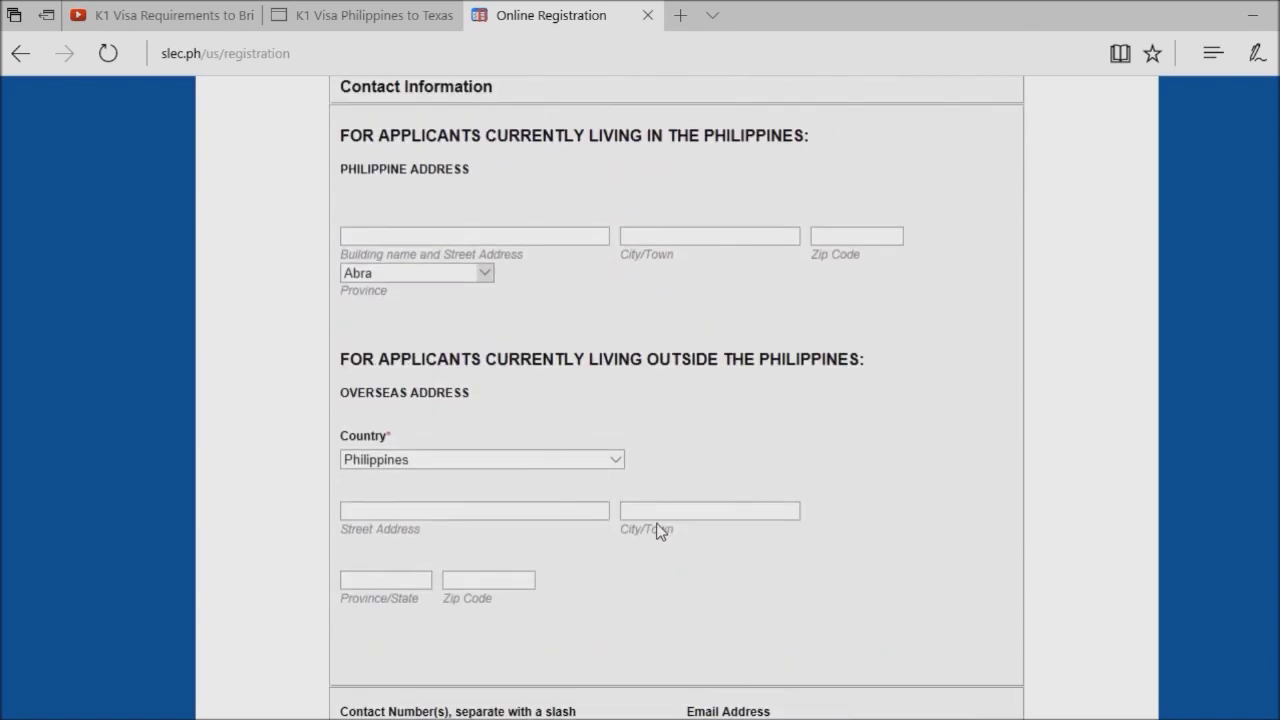
scroll(656, 531, up, 7)
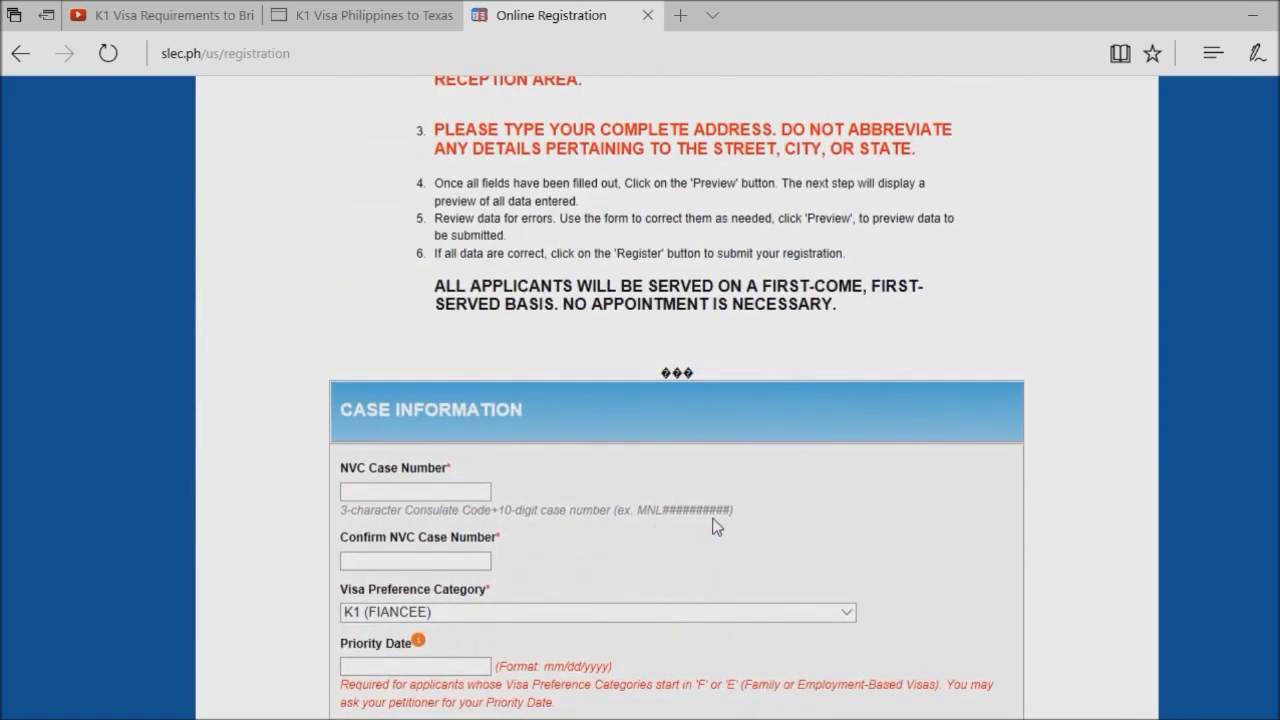
scroll(794, 518, down, 1)
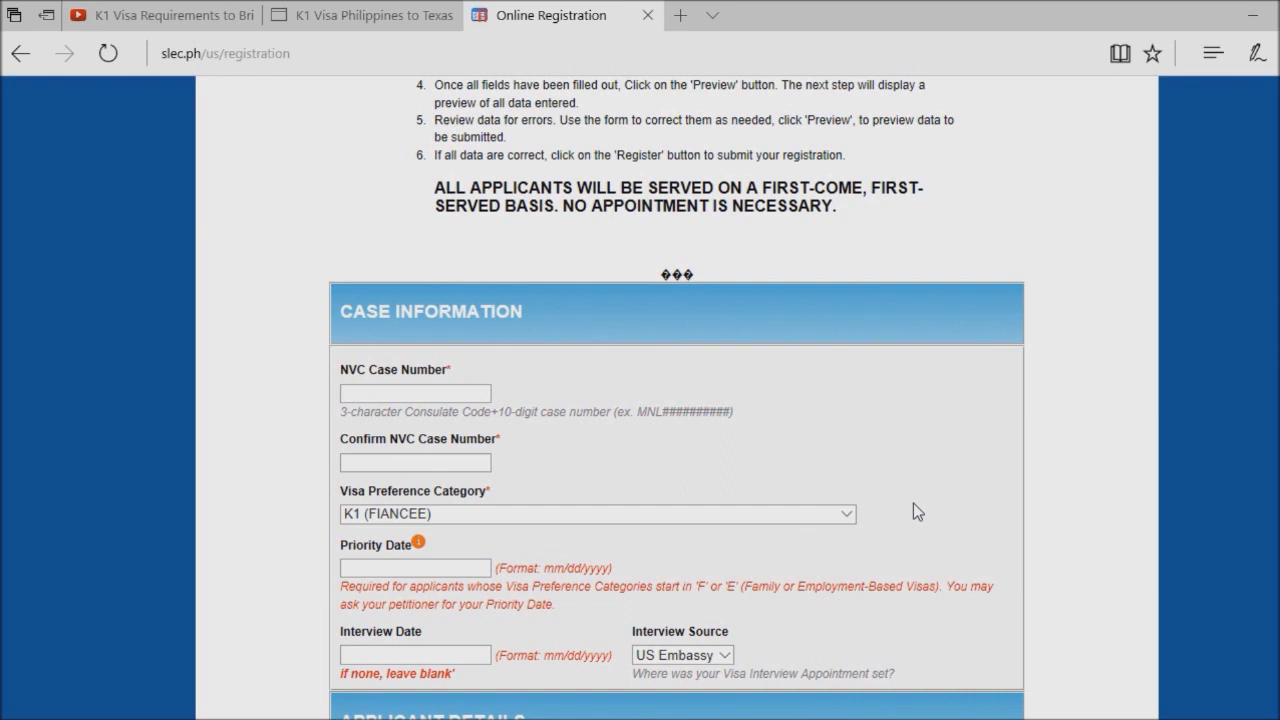
scroll(914, 504, down, 3)
scroll(913, 508, down, 4)
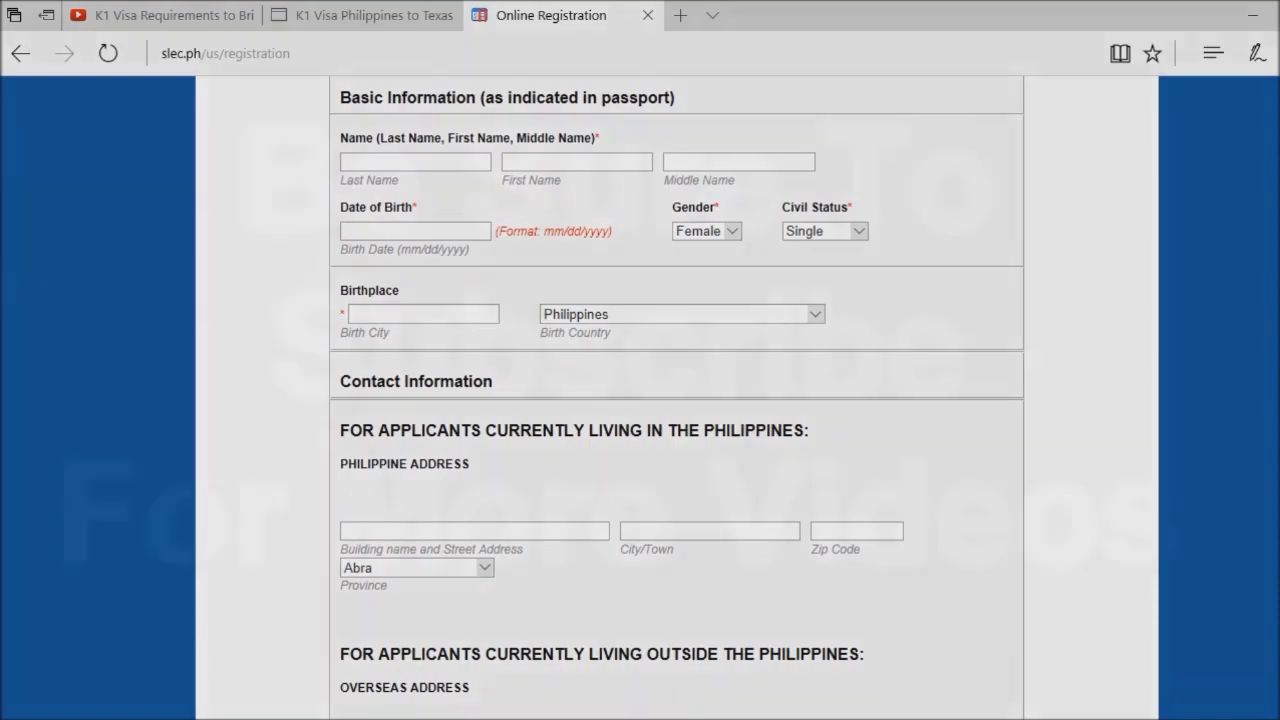